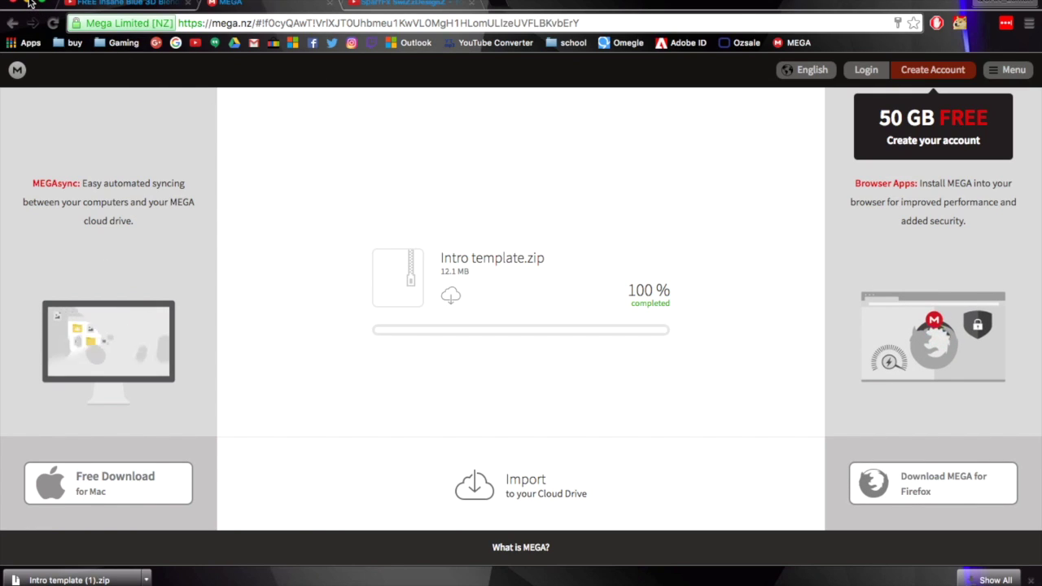
Leave the browser and move "Intro template (1).zip" from the Downloads folder onto the desktop.
key("ctrl+shift+Tab")
left_click(325, 5)
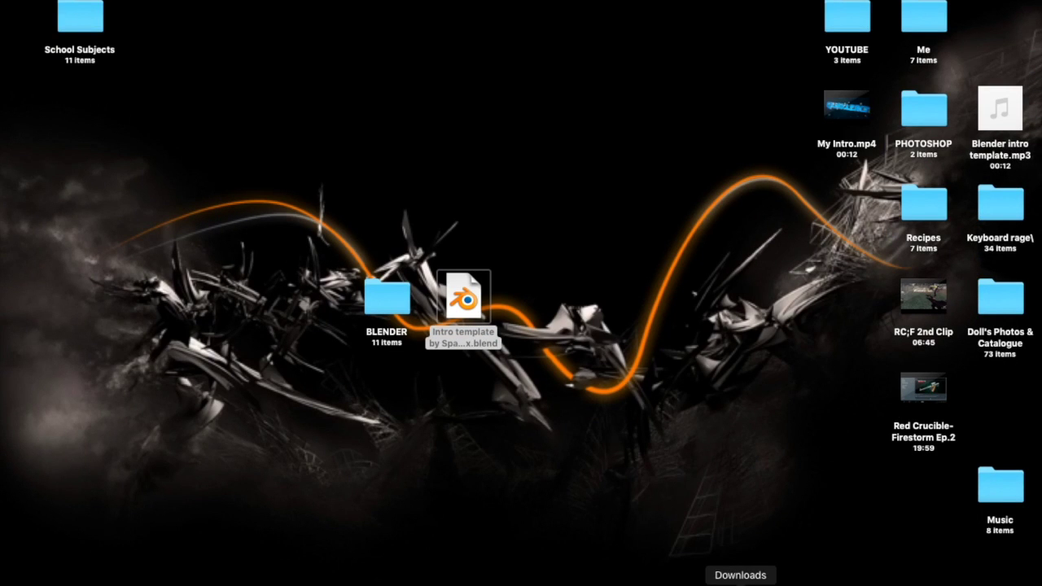
left_click(741, 582)
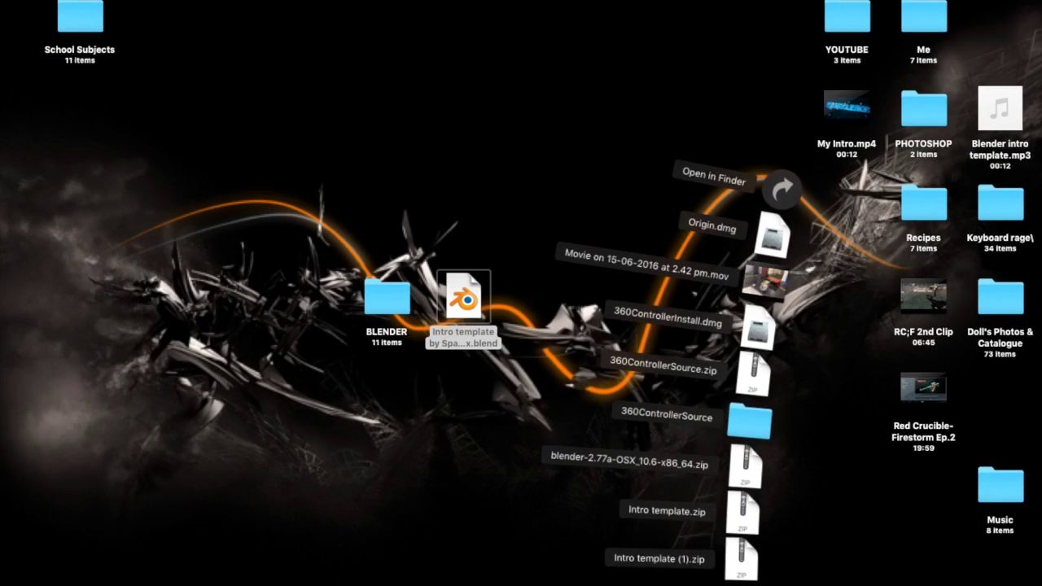
left_click(739, 561)
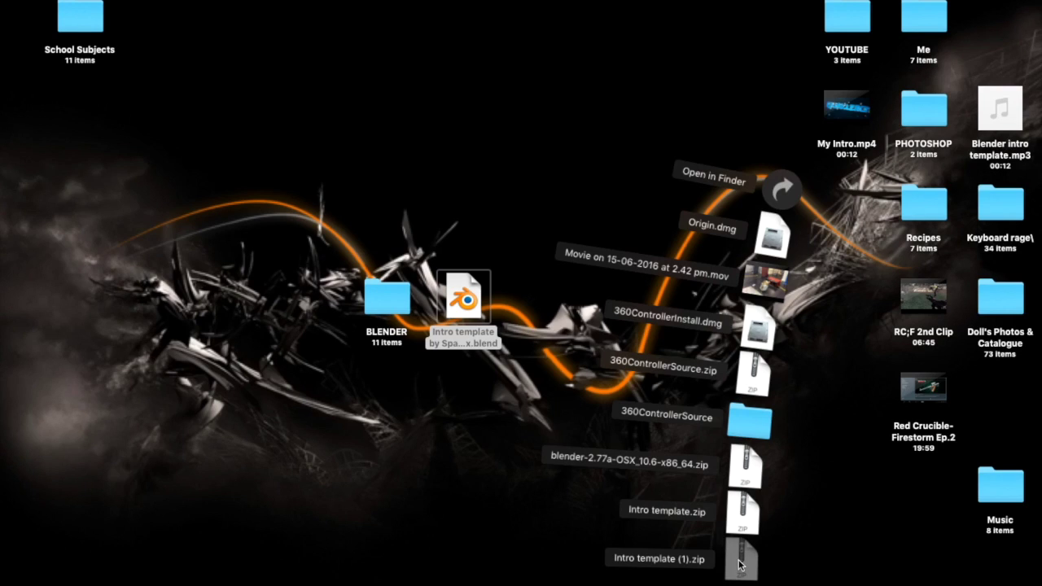
left_click_drag(739, 564, 590, 292)
Move the existing "Intro template" .blend file aside and place "Intro template (1).zip" beside the BLENDER folder.
left_click_drag(464, 297, 854, 405)
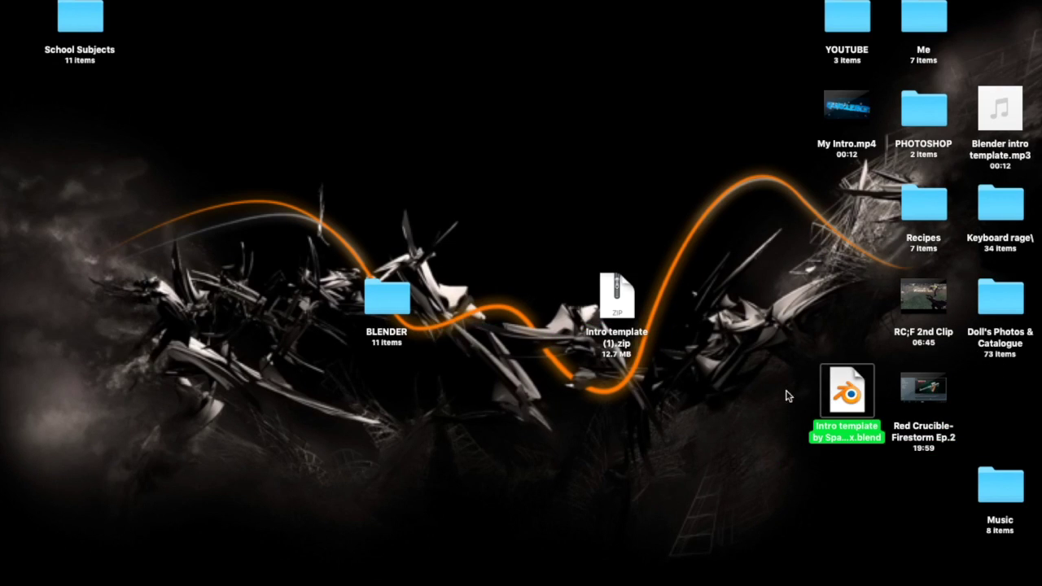
left_click(596, 305)
left_click_drag(596, 305, 483, 307)
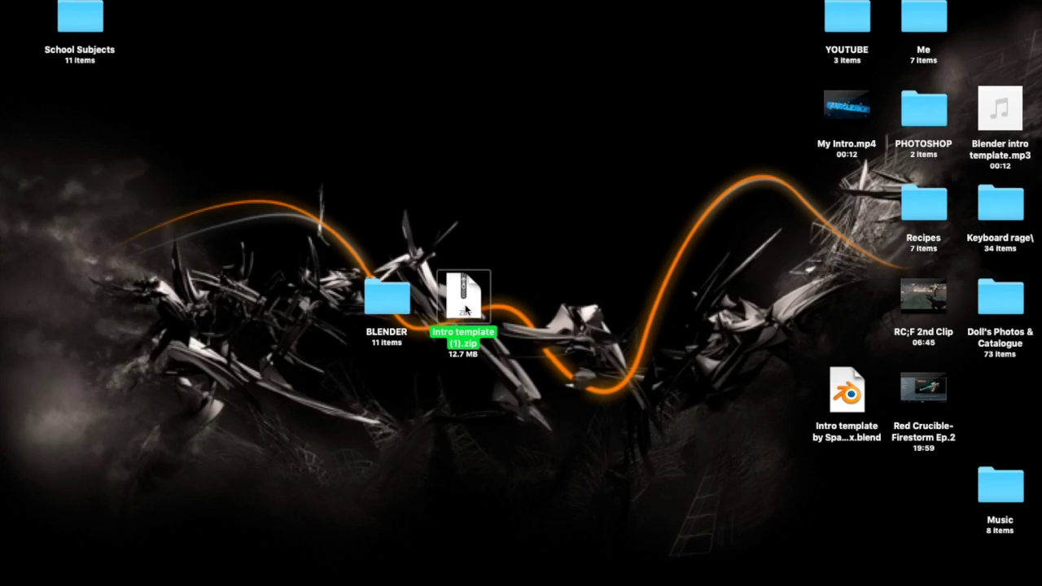
Extract "Intro template (1).zip" and place the resulting "Neuer Ordner" folder beside the archive.
double_click(461, 305)
left_click_drag(485, 319, 560, 309)
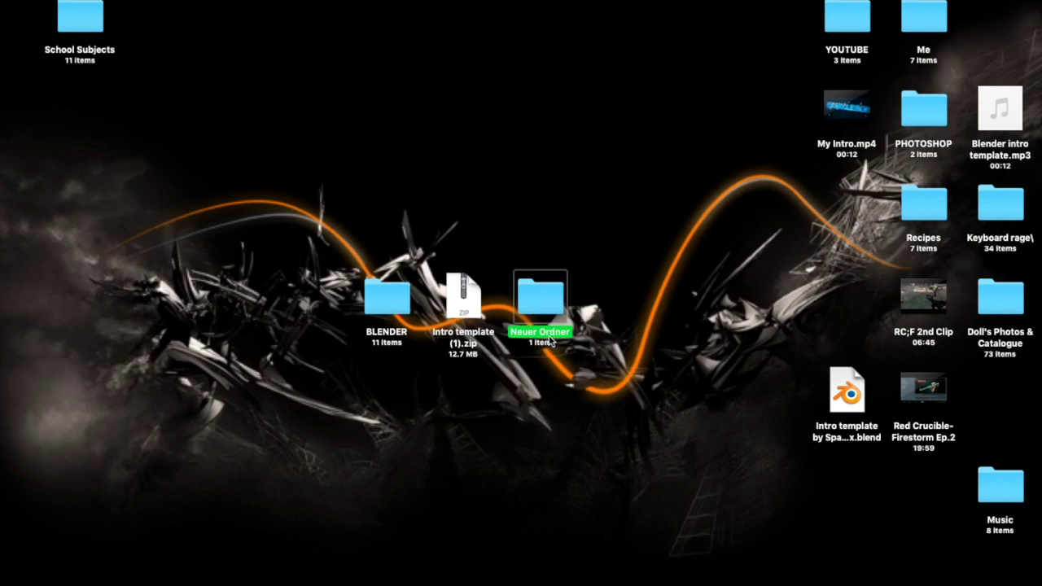
left_click(556, 340)
Move the zip archive aside on the desktop and line up the BLENDER and "Neuer Ordner" folders next to each other.
left_click_drag(468, 312, 851, 317)
left_click_drag(392, 316, 470, 221)
left_click_drag(540, 293, 536, 236)
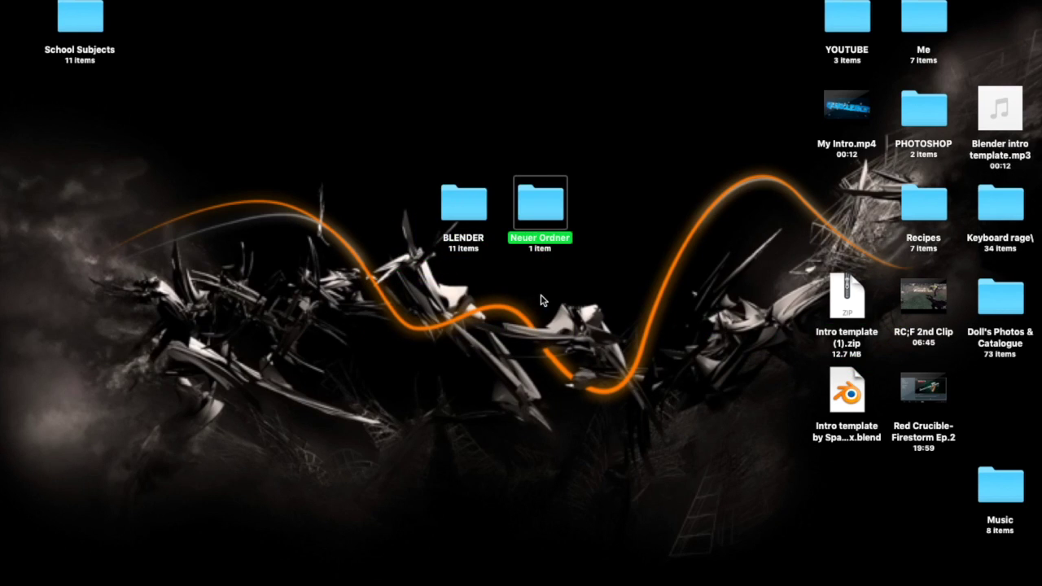
Move "Epic free Intro template by SparrFx.blend" out of "Neuer Ordner" to beside the BLENDER folder, with the emptied folder set aside.
double_click(540, 203)
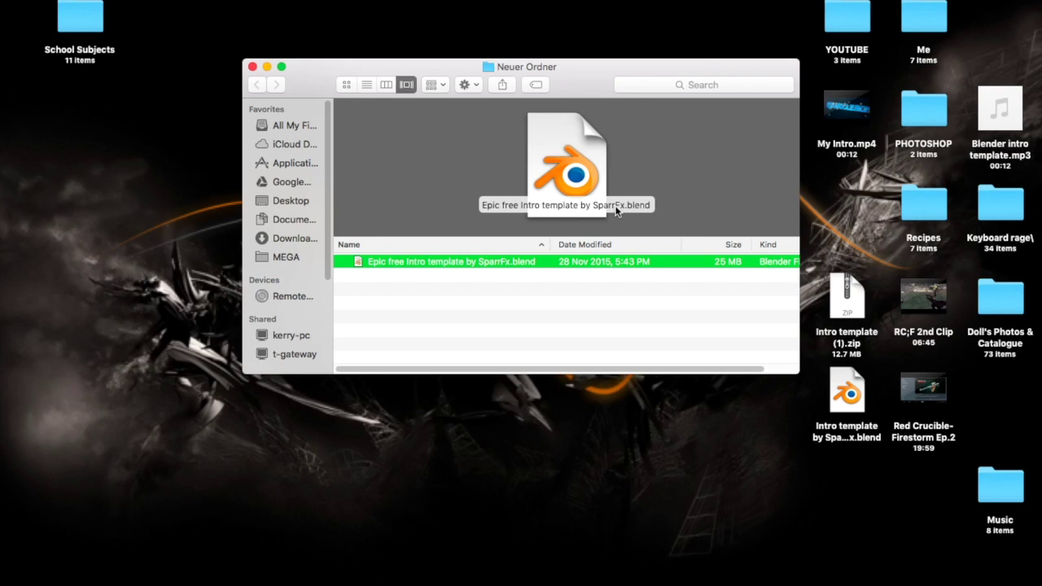
left_click_drag(448, 261, 631, 419)
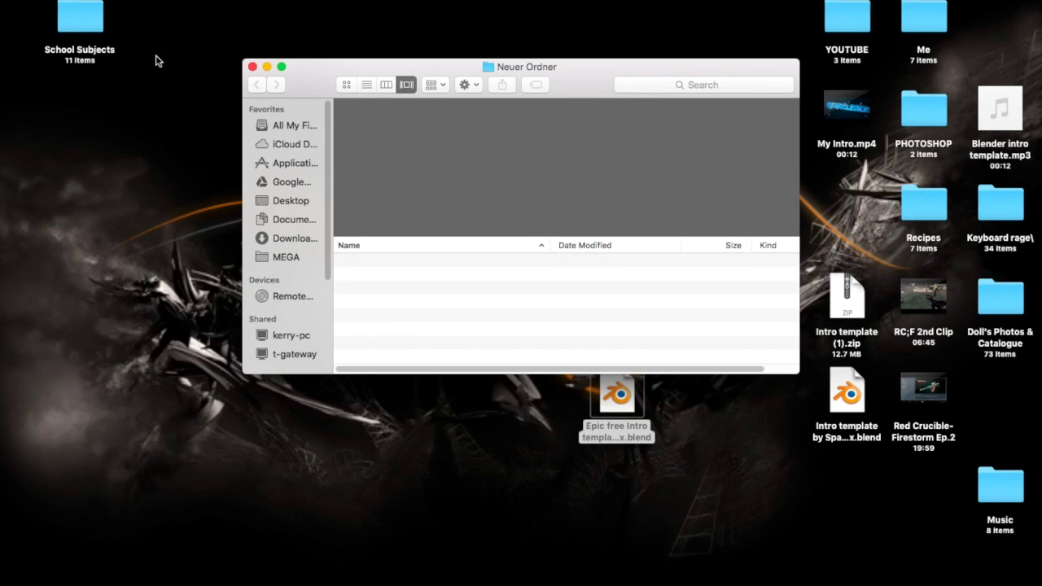
left_click(252, 67)
left_click_drag(537, 219, 859, 208)
left_click_drag(616, 423, 540, 233)
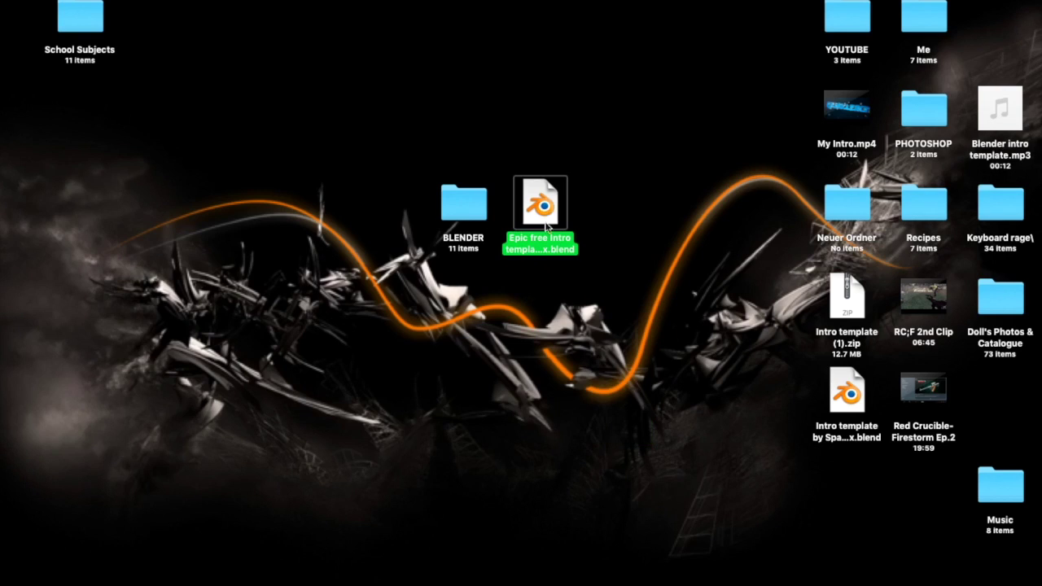
Move the old "Intro template" .blend file, the empty "Neuer Ordner" folder and the template zip to the Trash.
left_click_drag(852, 396, 830, 585)
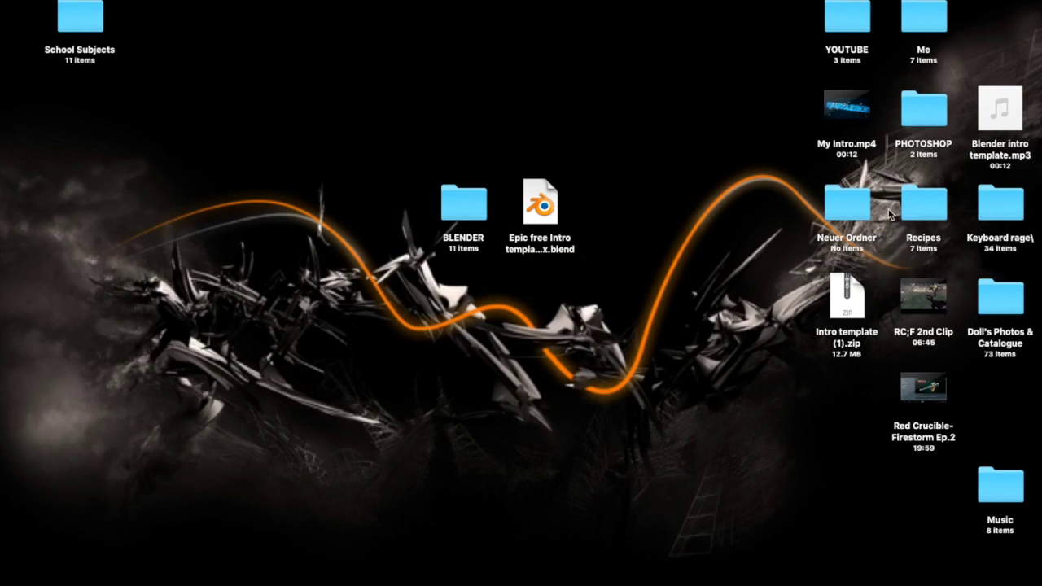
left_click_drag(845, 216, 820, 581)
left_click(848, 310)
left_click(743, 579)
left_click_drag(746, 580, 821, 580)
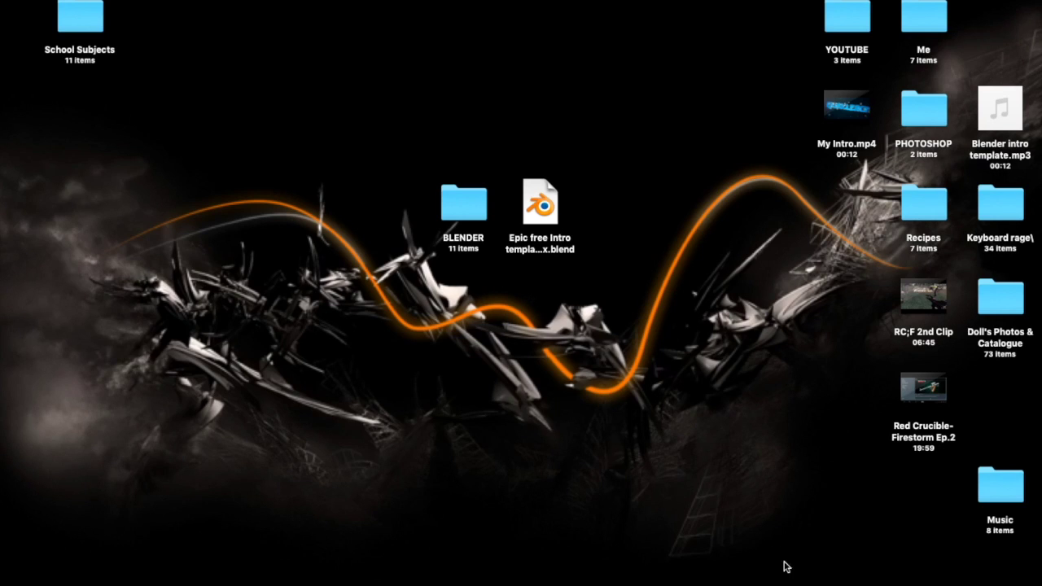
Switch to Blender, open "Epic free Intro template by SparrFx.blend" from the desktop and preview its animation in the viewport.
left_click(806, 579)
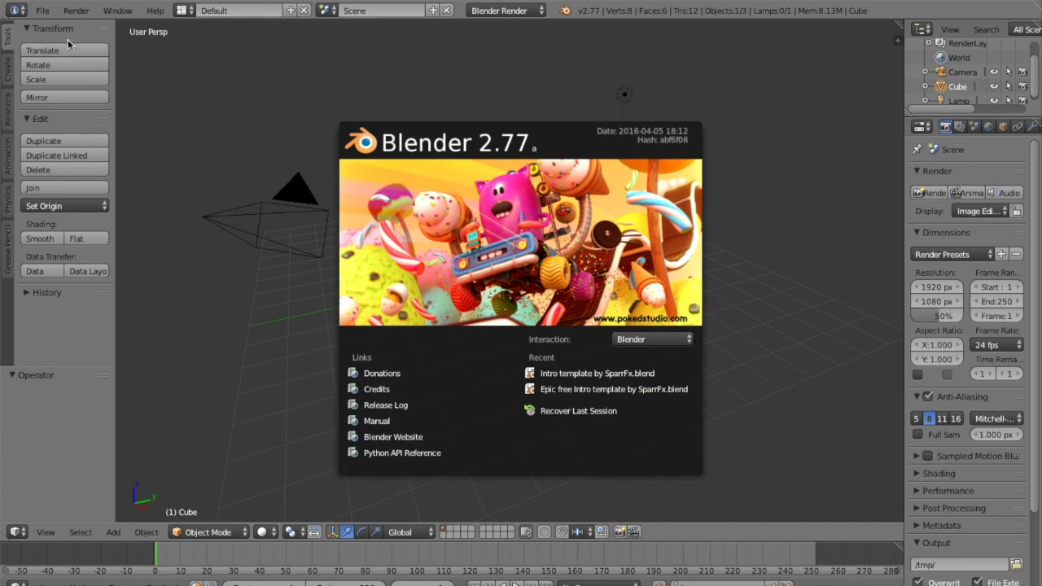
left_click(41, 10)
left_click(40, 9)
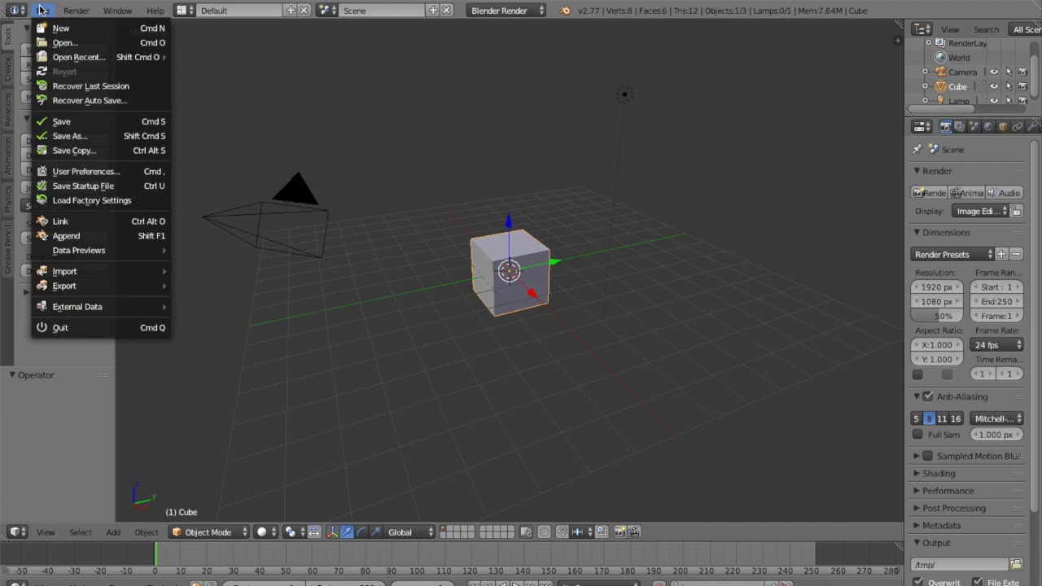
left_click(68, 42)
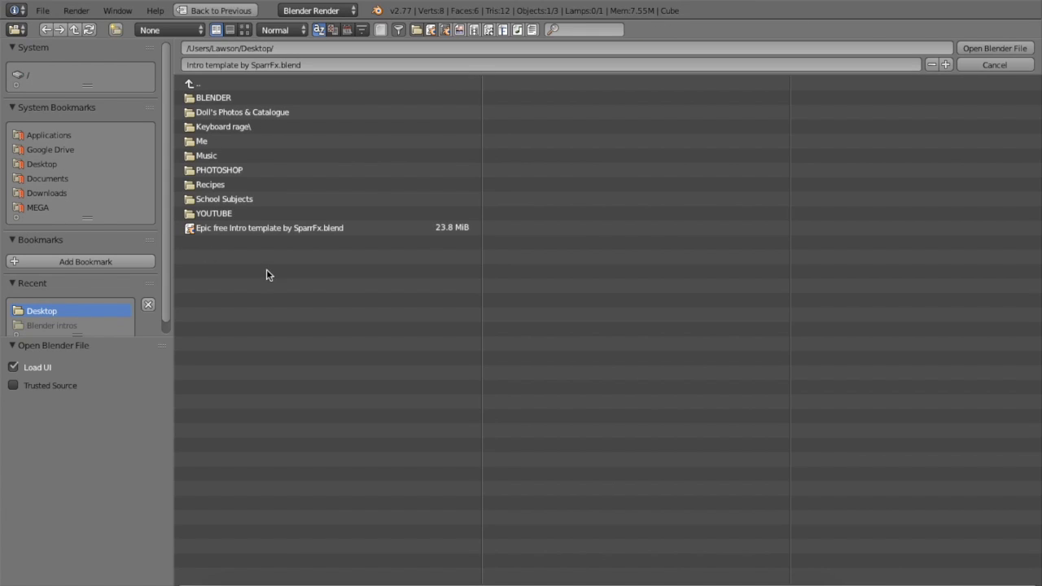
double_click(286, 229)
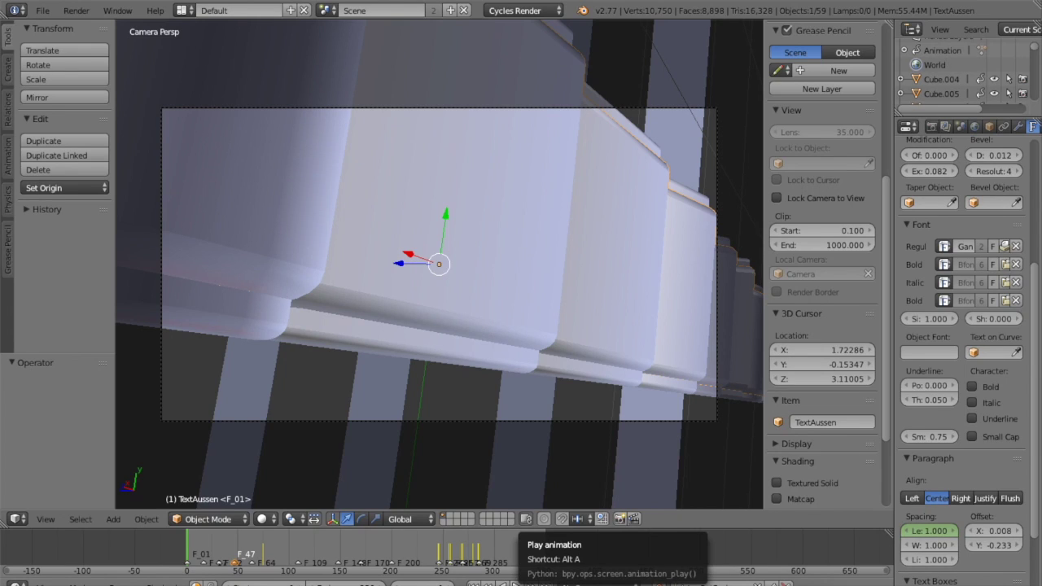
left_click(515, 584)
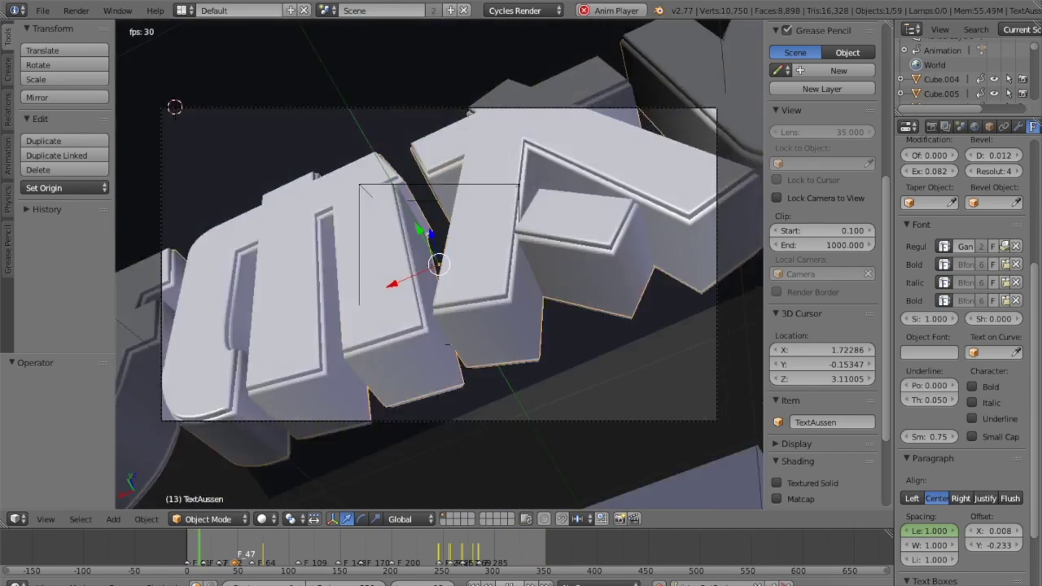
key("alt+a")
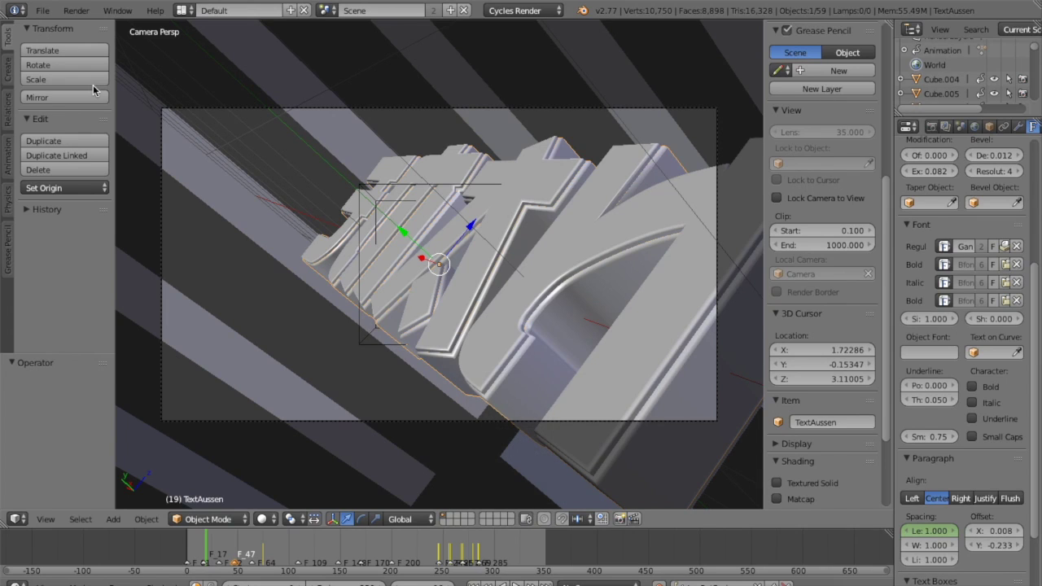
Return to the desktop, play "My Intro.mp4" to view the finished intro, and close the player.
mouse_move(27, 2)
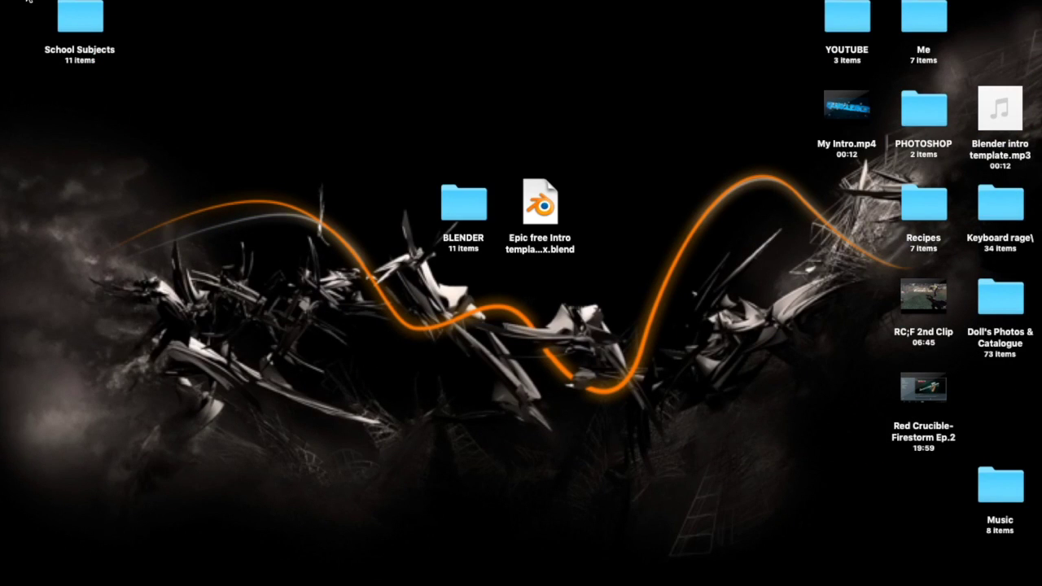
left_click(851, 146)
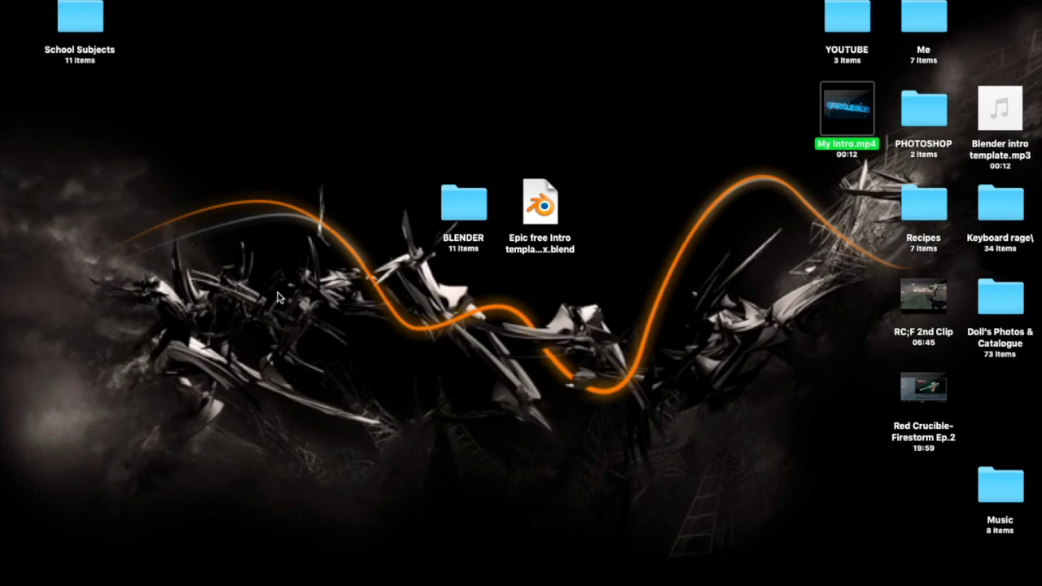
left_click(890, 159)
double_click(857, 153)
left_click(518, 476)
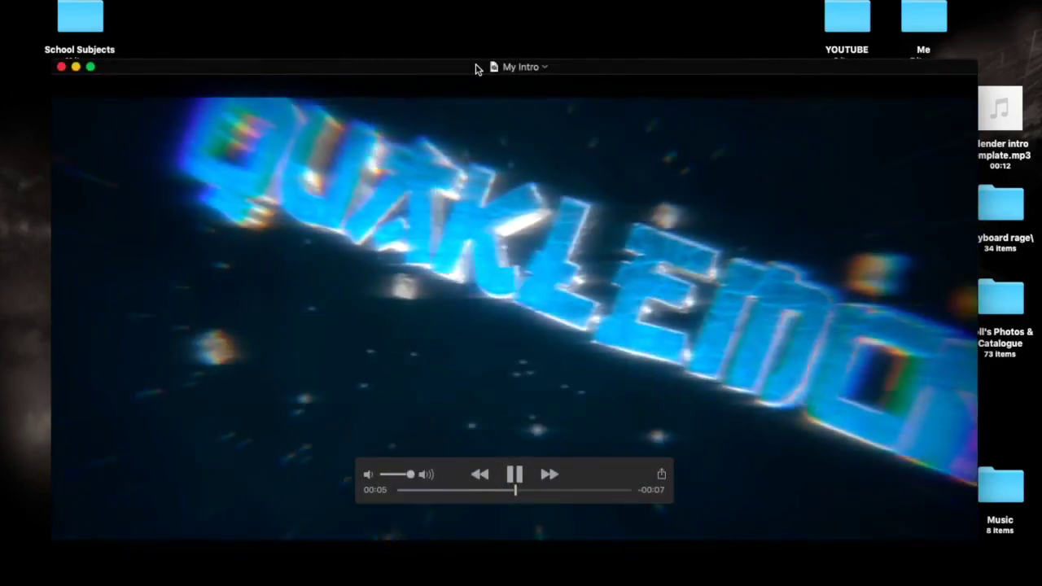
left_click_drag(476, 69, 476, 39)
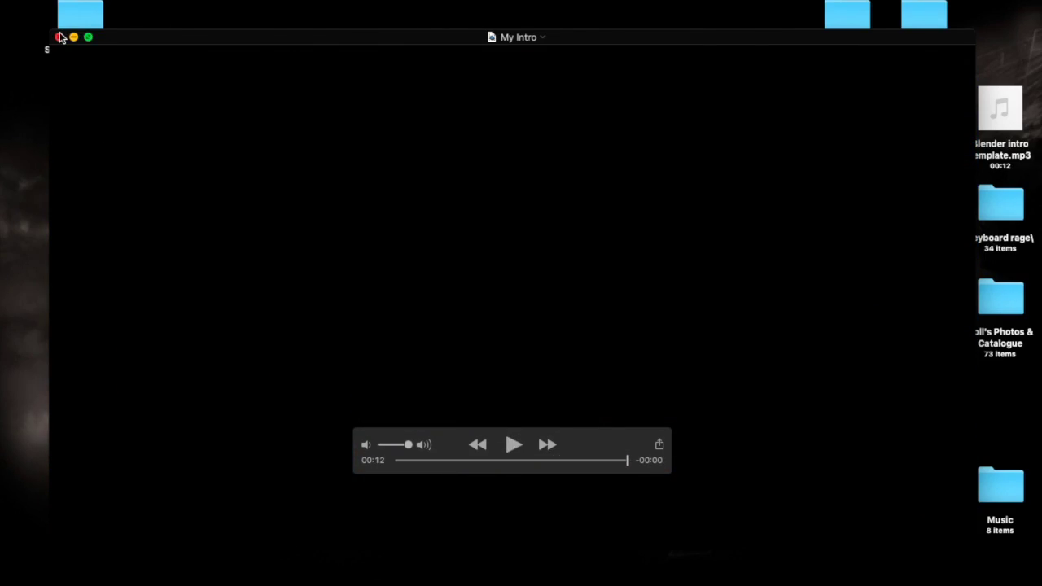
left_click(59, 37)
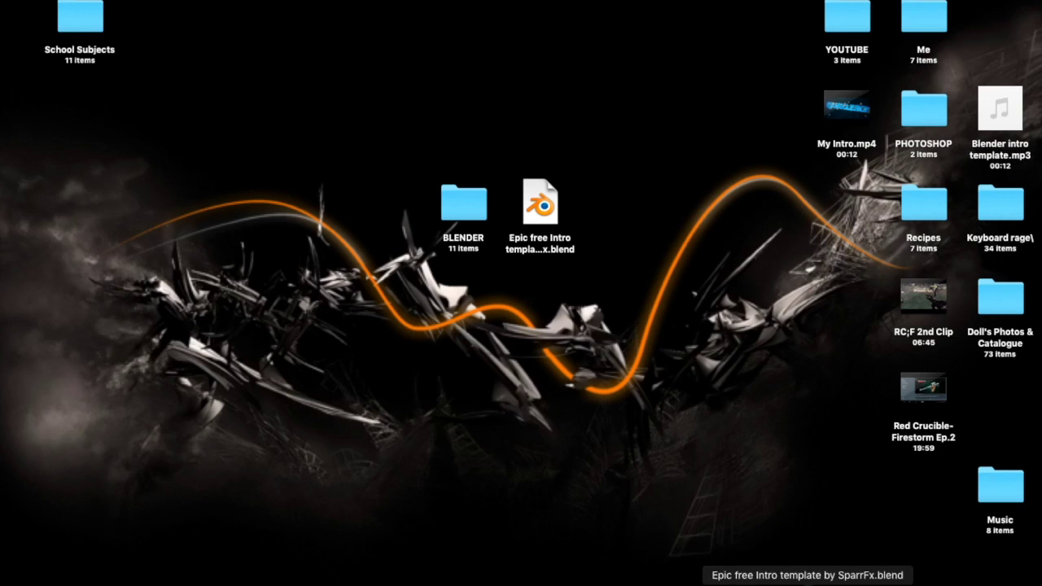
Switch back to Blender, try moving the TextInnen text object, and select the striped background plane.
left_click(807, 583)
left_click(592, 281)
left_click(555, 266)
right_click(521, 276)
key("g")
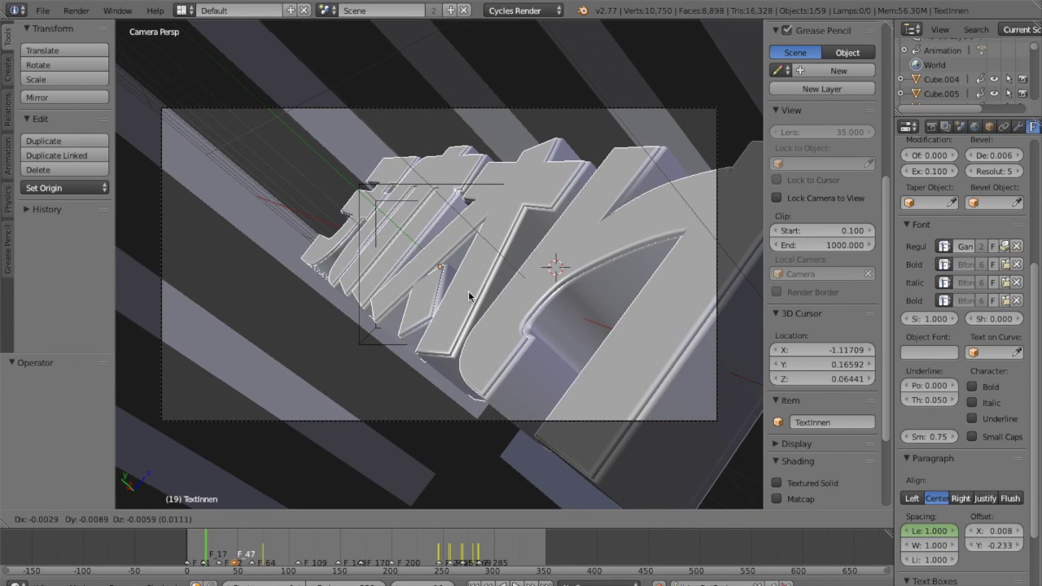
right_click(469, 291)
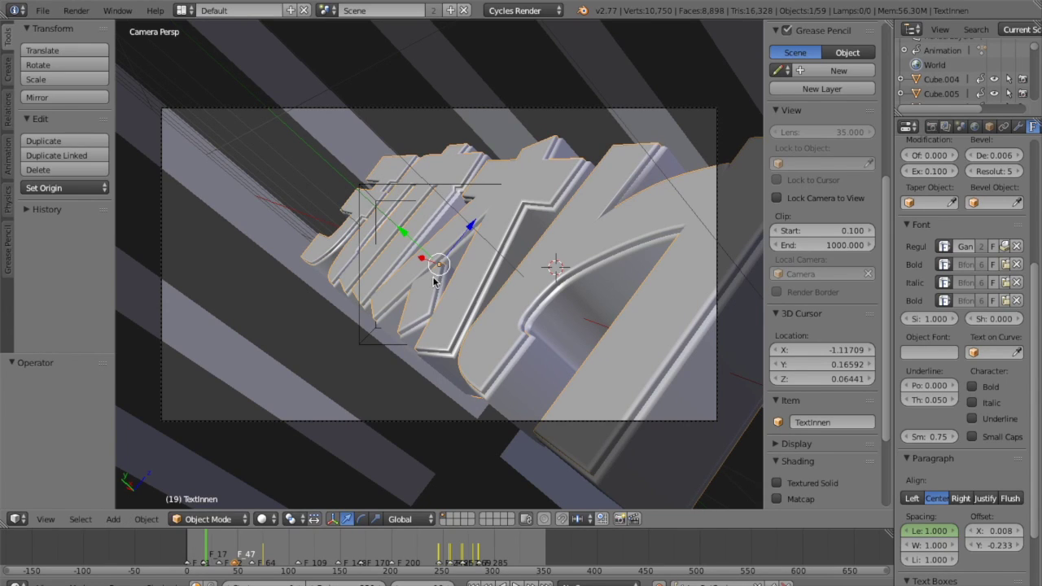
left_click(550, 348)
left_click(326, 407)
right_click_drag(325, 407, 663, 379)
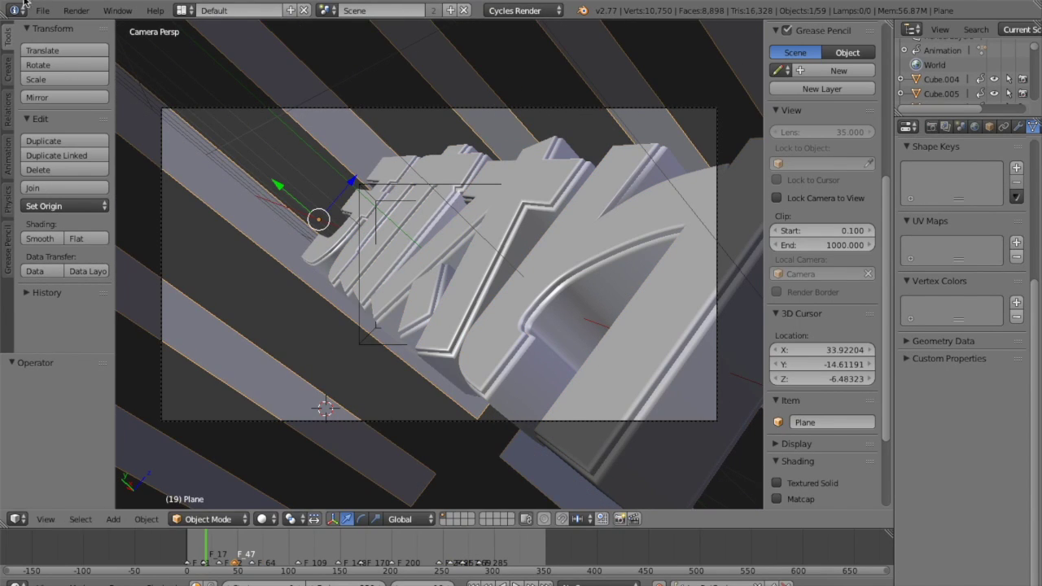
Quit Blender without saving the changes to the template.
key("super+q")
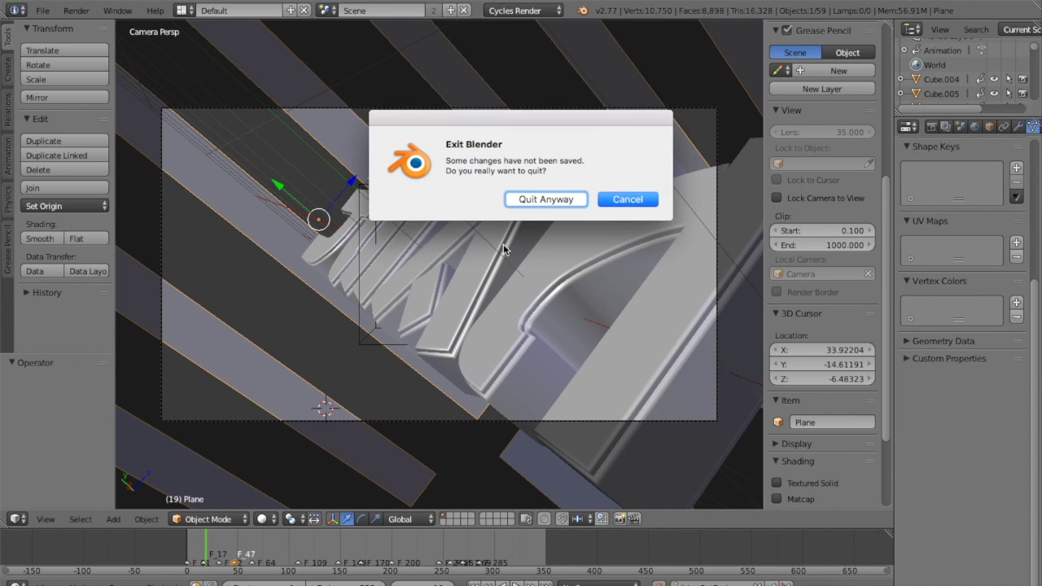
left_click(546, 203)
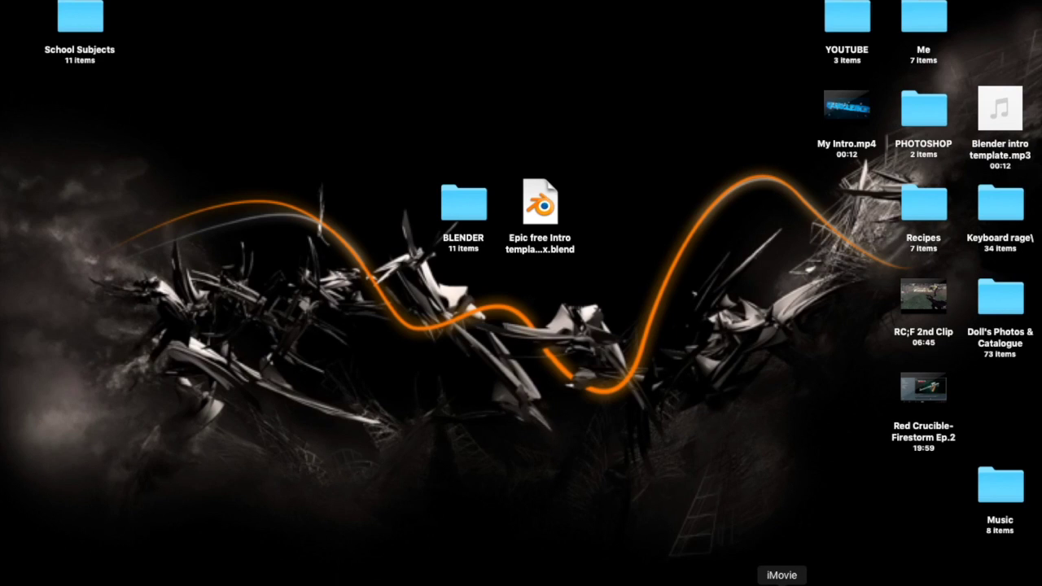
Move the Blender application from the BLENDER folder onto the desktop beside the template file.
left_click(467, 208)
double_click(468, 205)
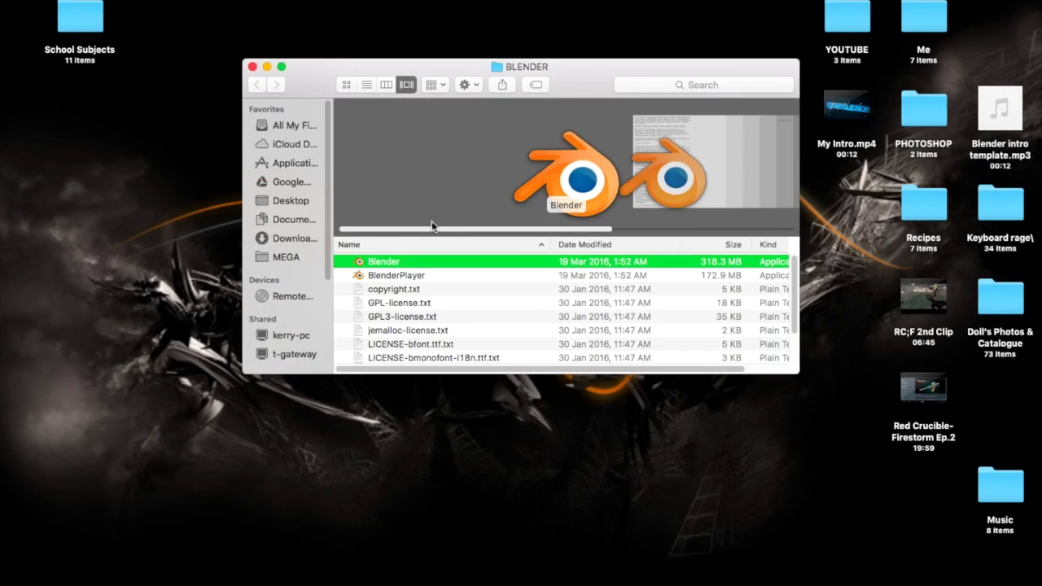
left_click_drag(374, 265, 477, 443)
left_click(252, 66)
left_click_drag(460, 383, 612, 203)
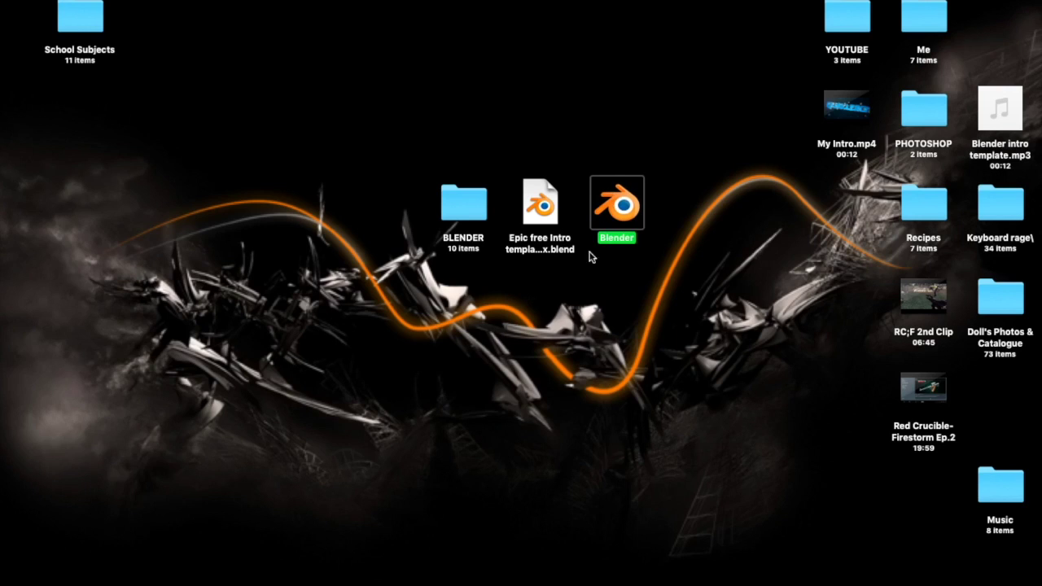
Launch Blender from the desktop, open "Epic free Intro template by SparrFx.blend" and play its animation.
left_click(588, 314)
double_click(618, 195)
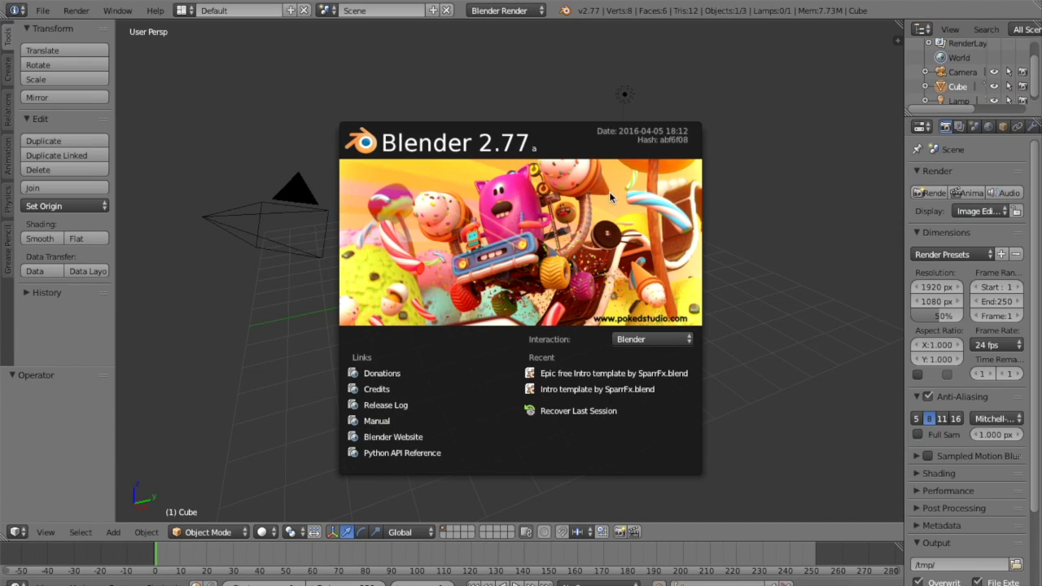
left_click(44, 12)
left_click(43, 13)
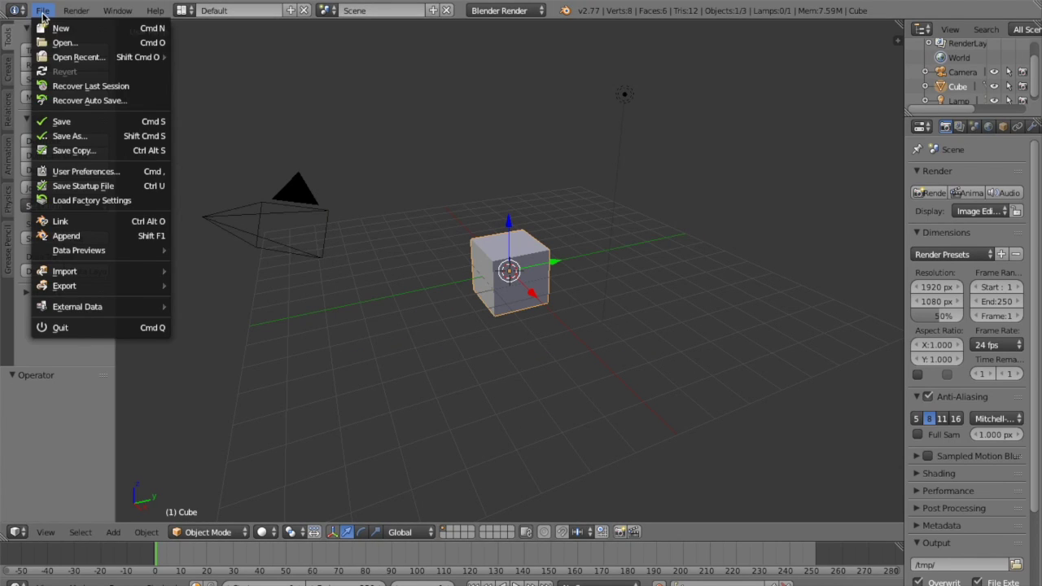
left_click(65, 42)
left_click(338, 243)
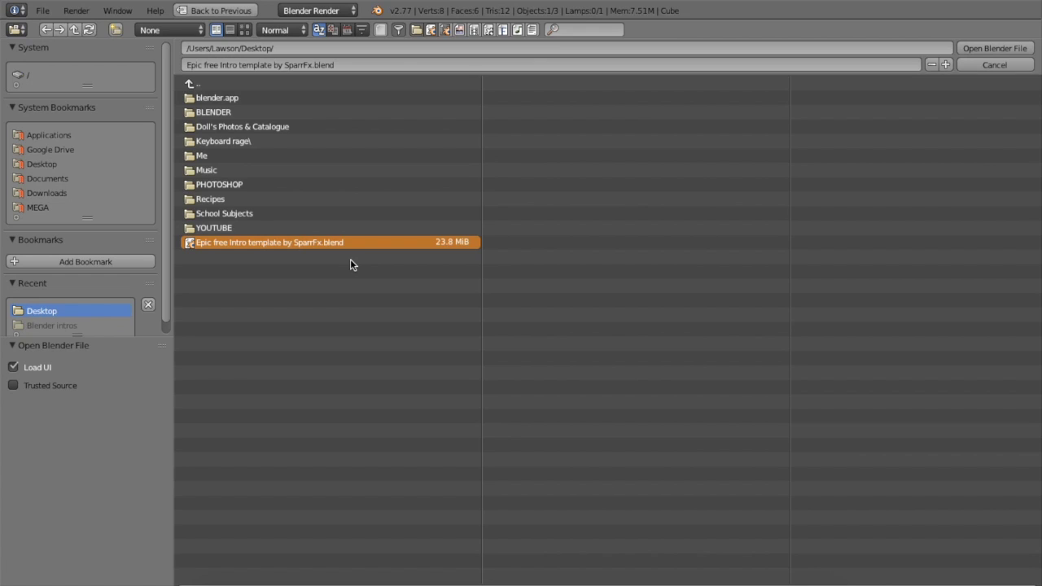
double_click(345, 238)
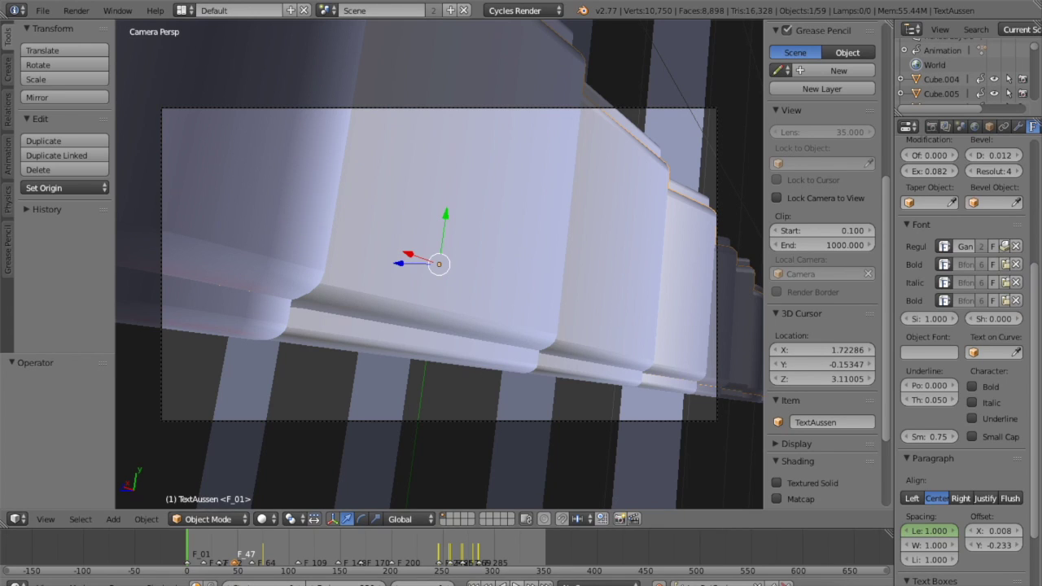
key("alt+a")
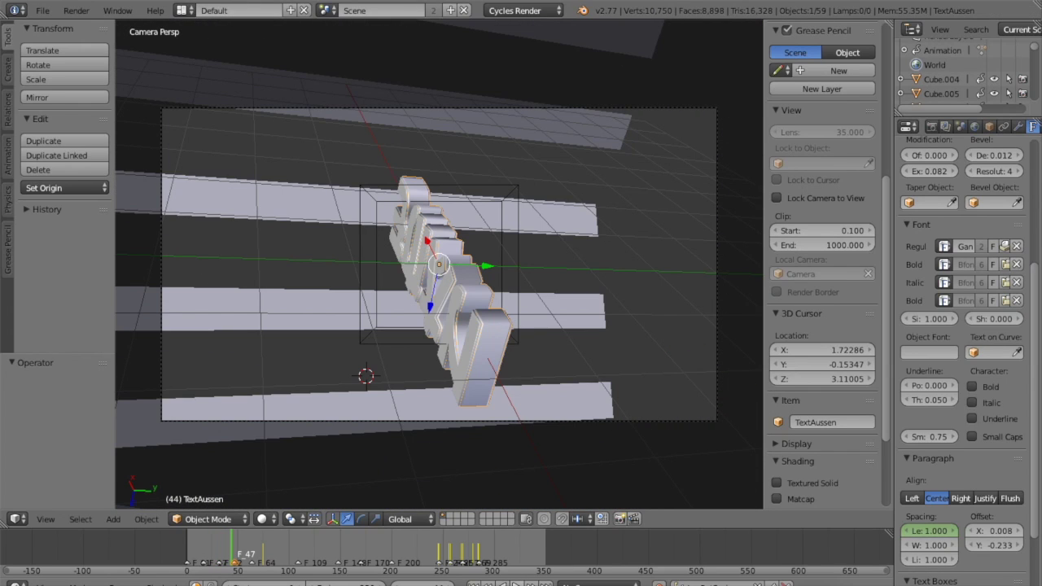
left_click(515, 368)
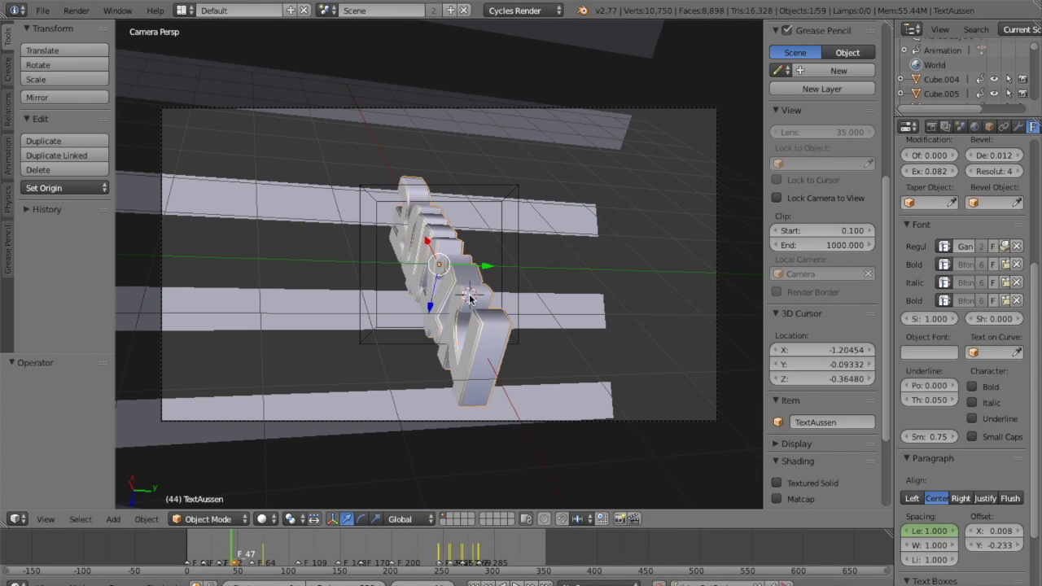
left_click(487, 350)
left_click(140, 497)
left_click(465, 332)
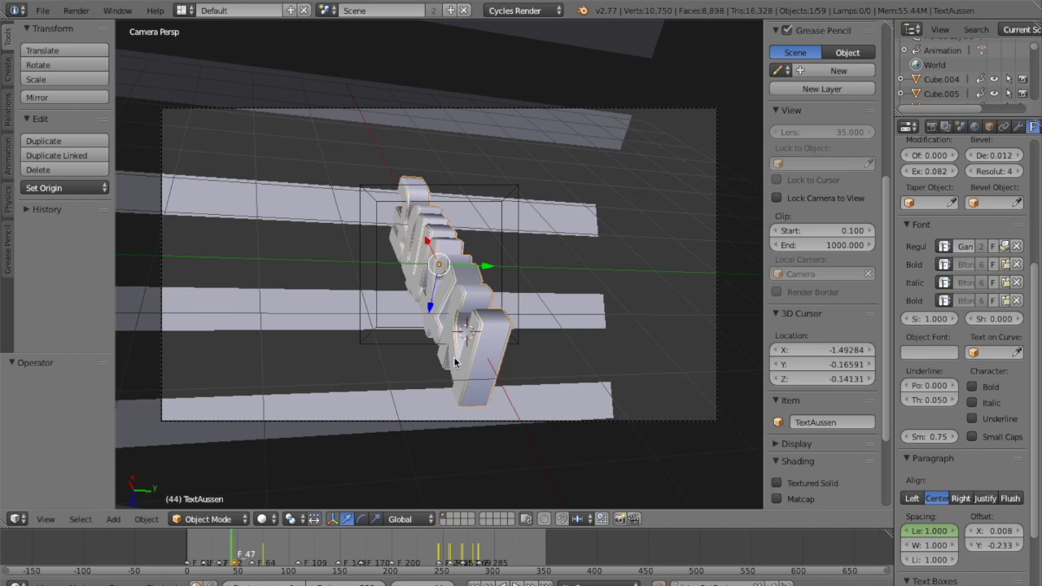
left_click(358, 273)
left_click(439, 267)
left_click(475, 327)
Advance the animation to frame 72 and replace the TextInnen object's text with "QUAKLEMON".
key("Left")
key("alt+a")
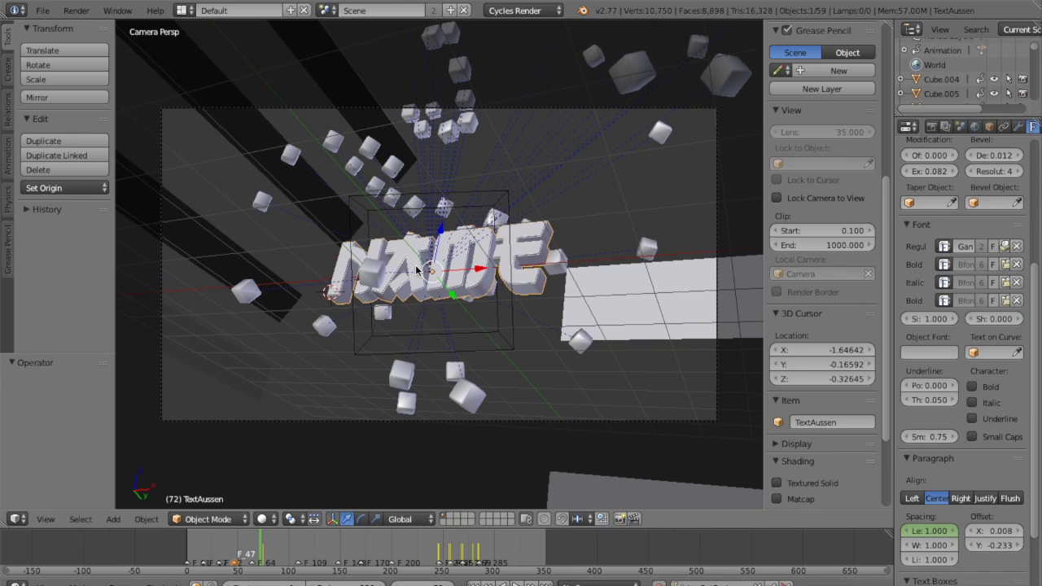
right_click(526, 281)
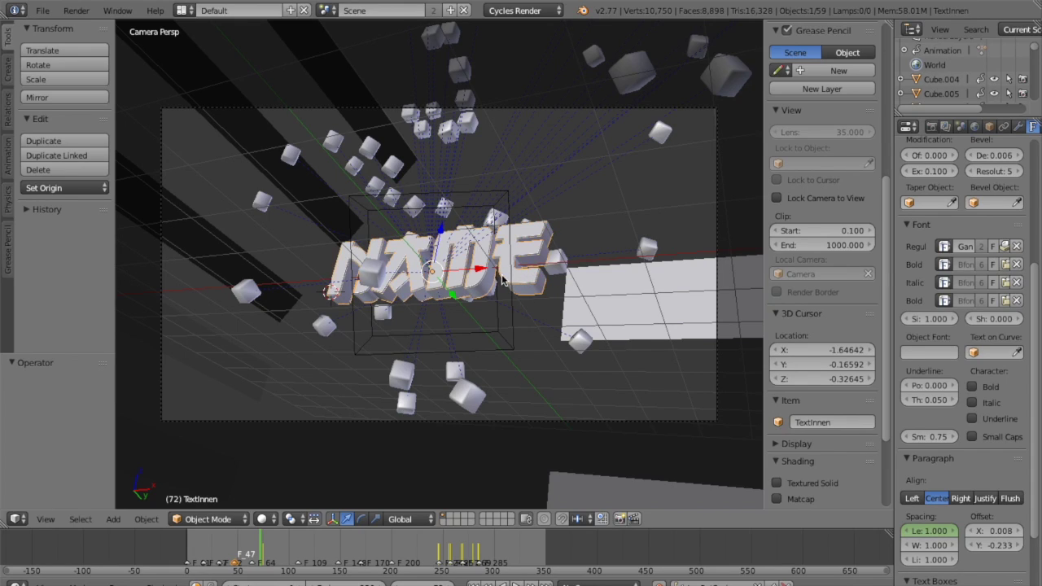
key("Tab")
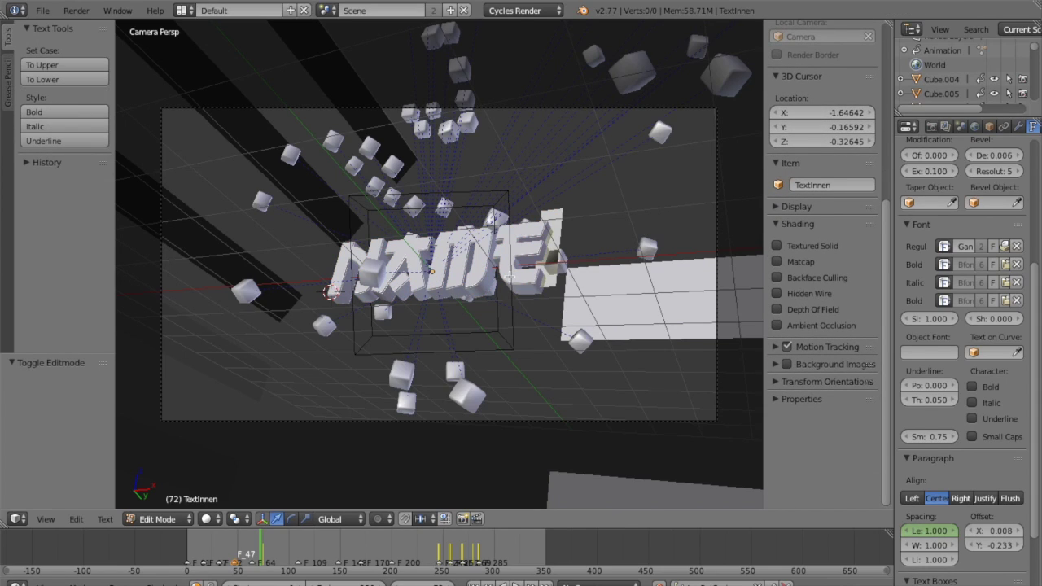
key("BackSpace")
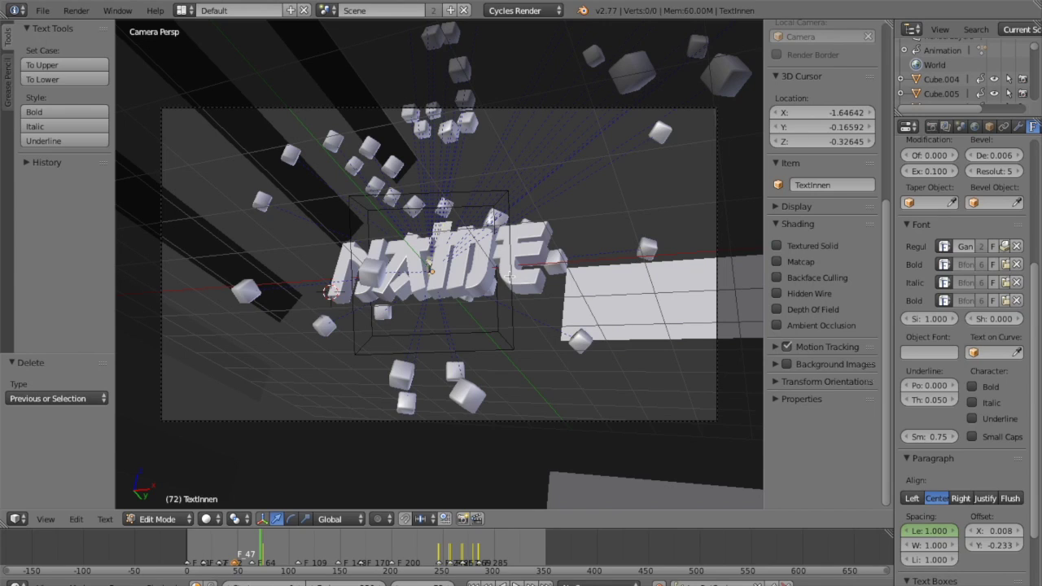
type("!")
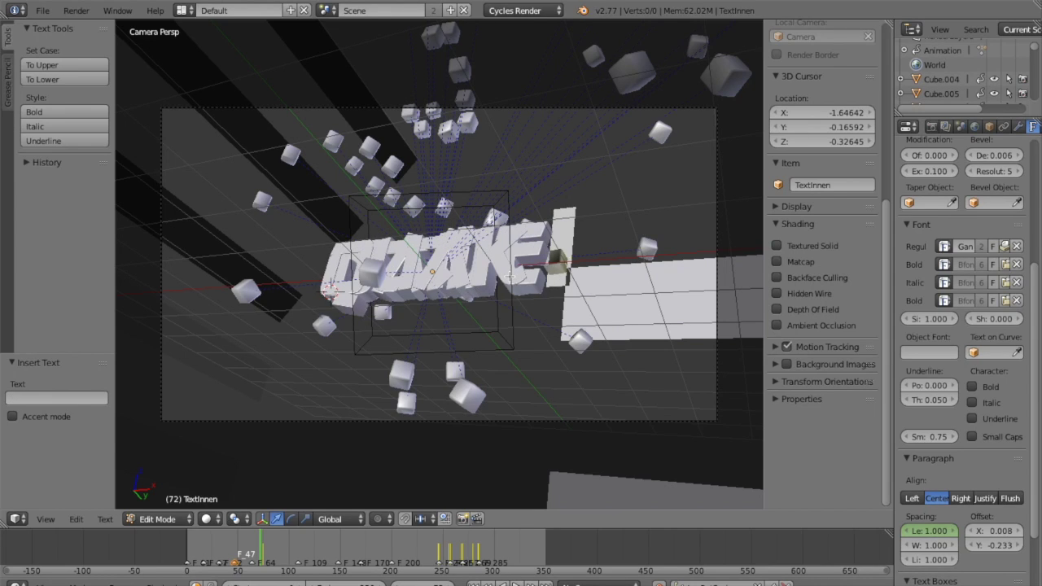
type("don")
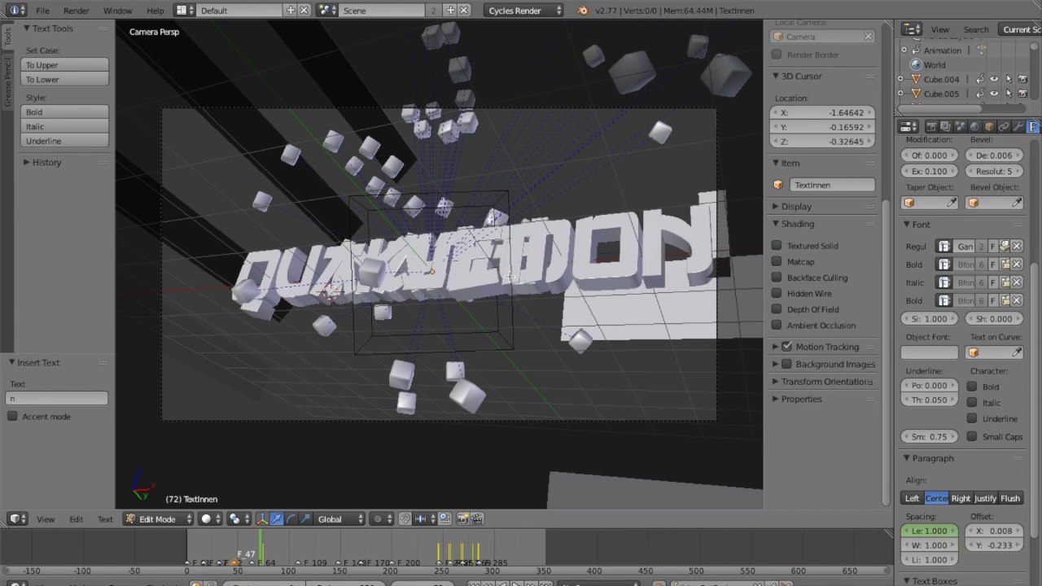
key("Tab")
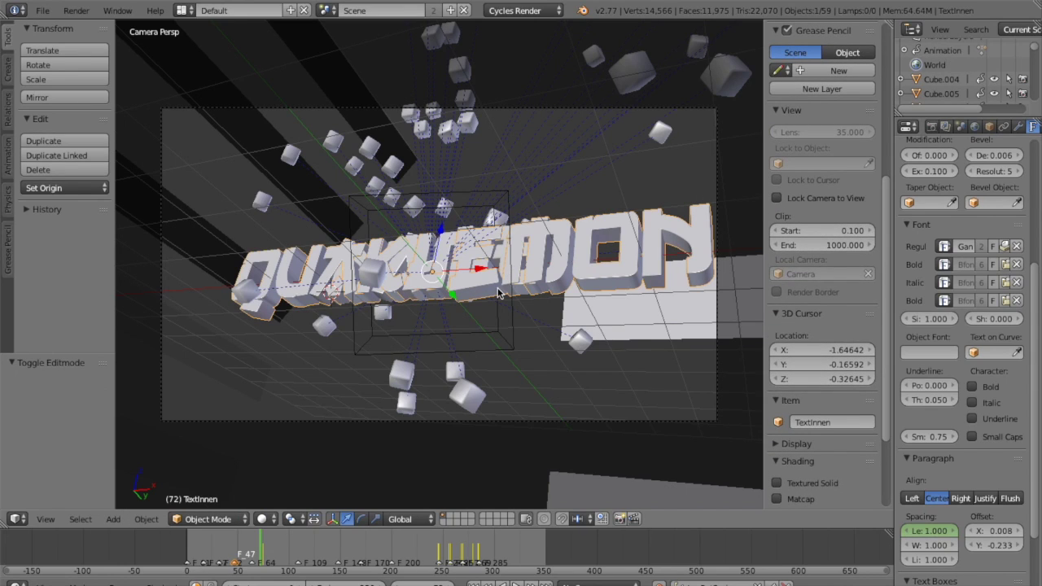
Select the TextAussen object and replace its text with "QUAKLEMON" to match the inner text.
right_click(453, 277)
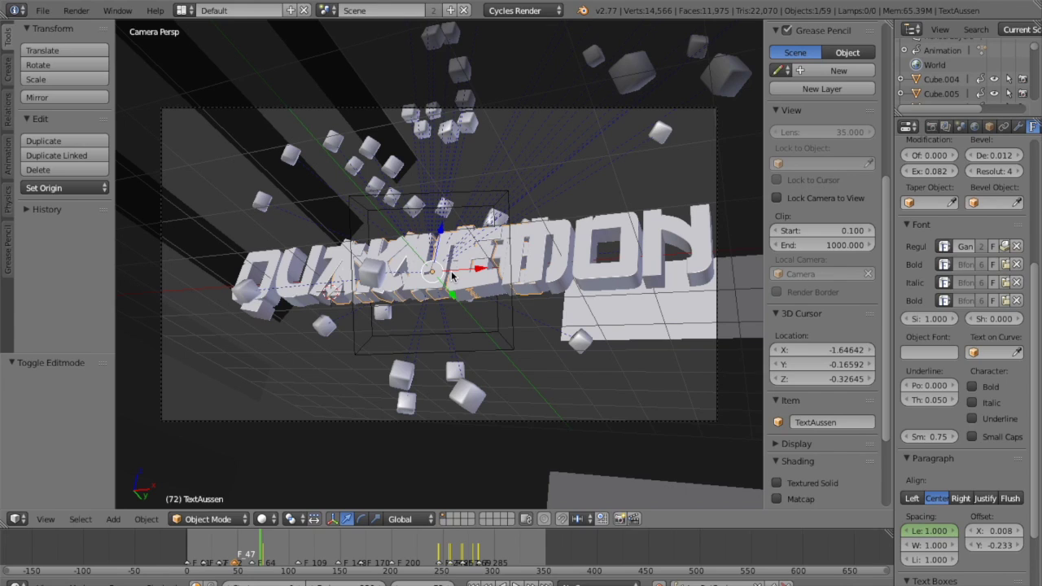
key("Tab")
key("BackSpace")
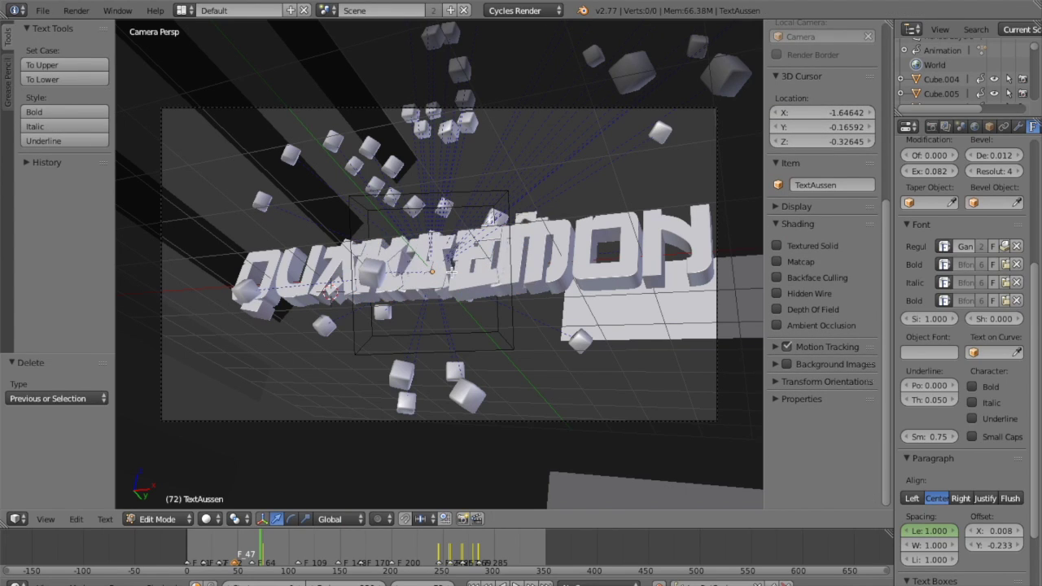
type("Lo")
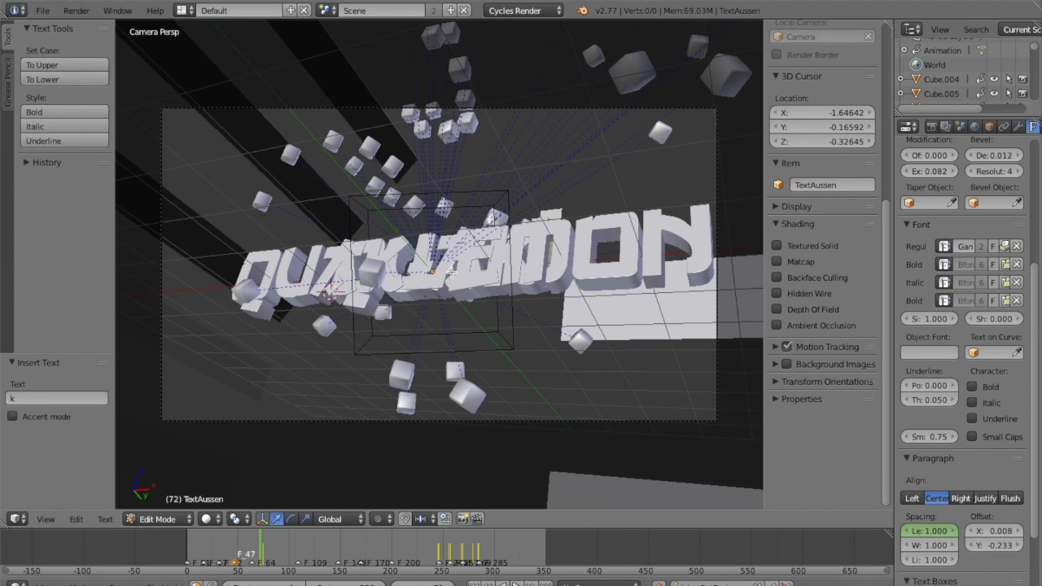
type("n")
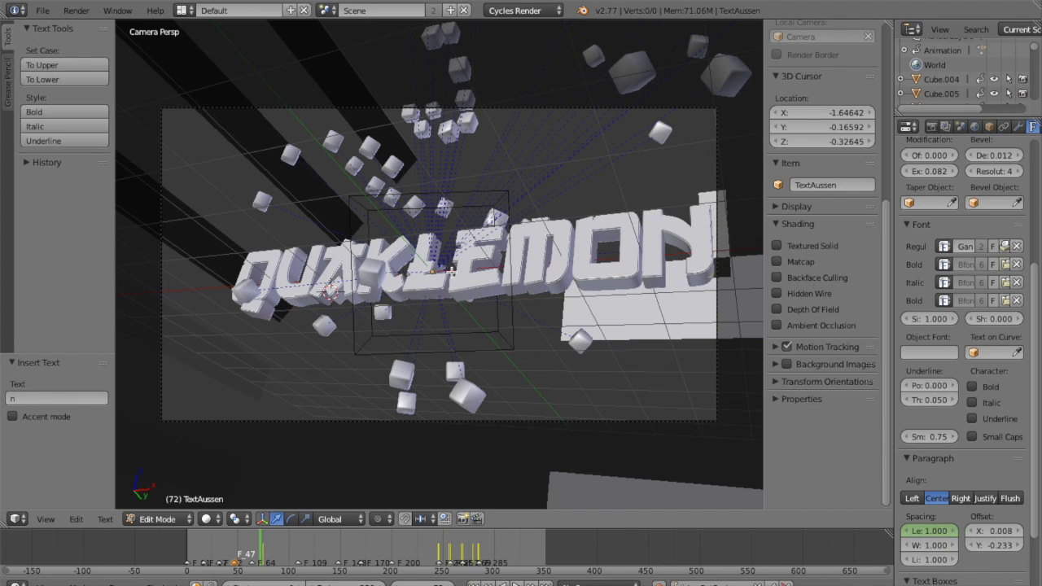
key("Tab")
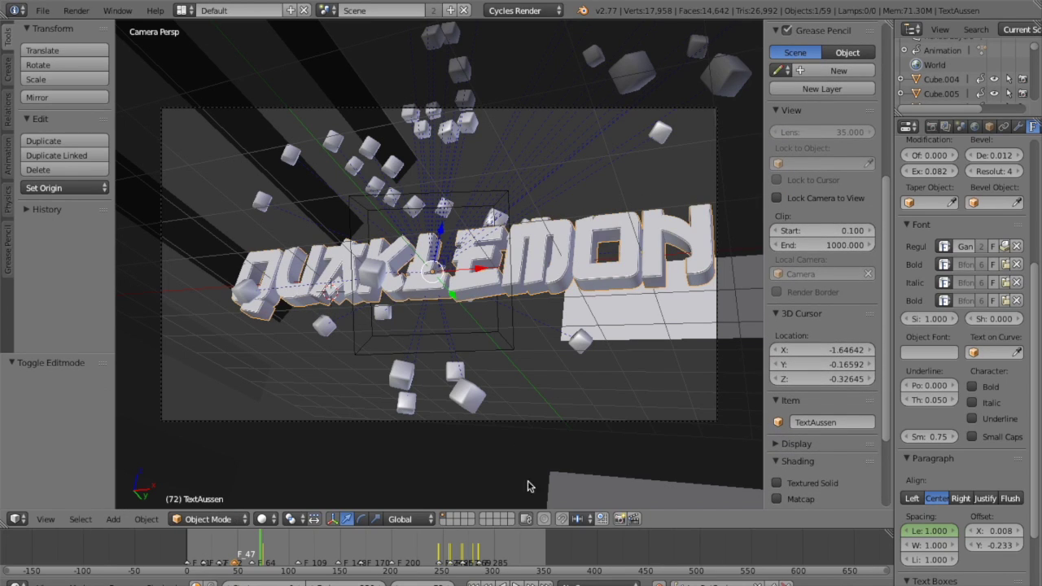
Preview the animation with the new text, stop it at frame 207, and look at the file browser for loading a bold font.
left_click(519, 584)
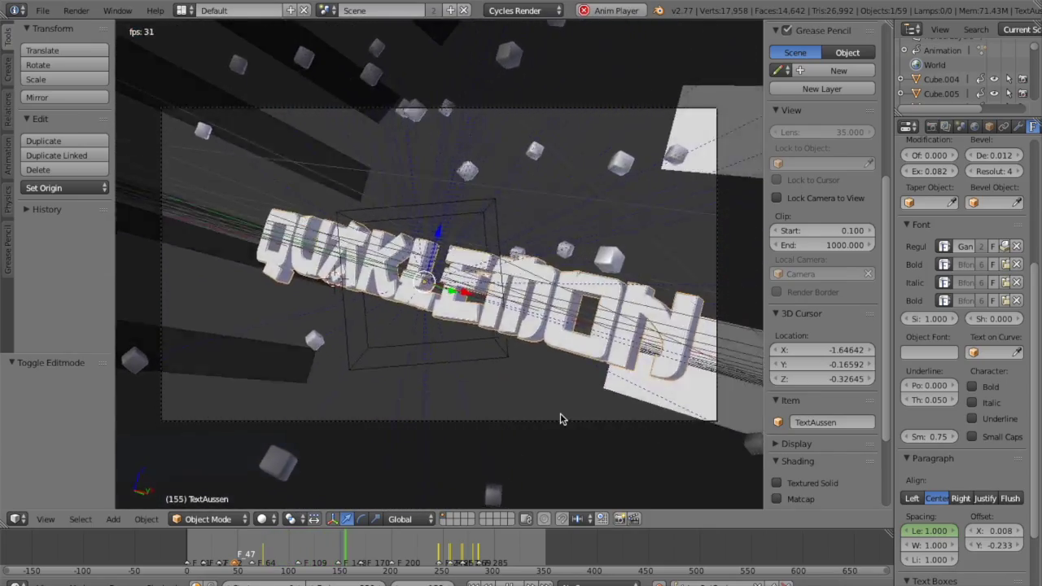
key("alt+a")
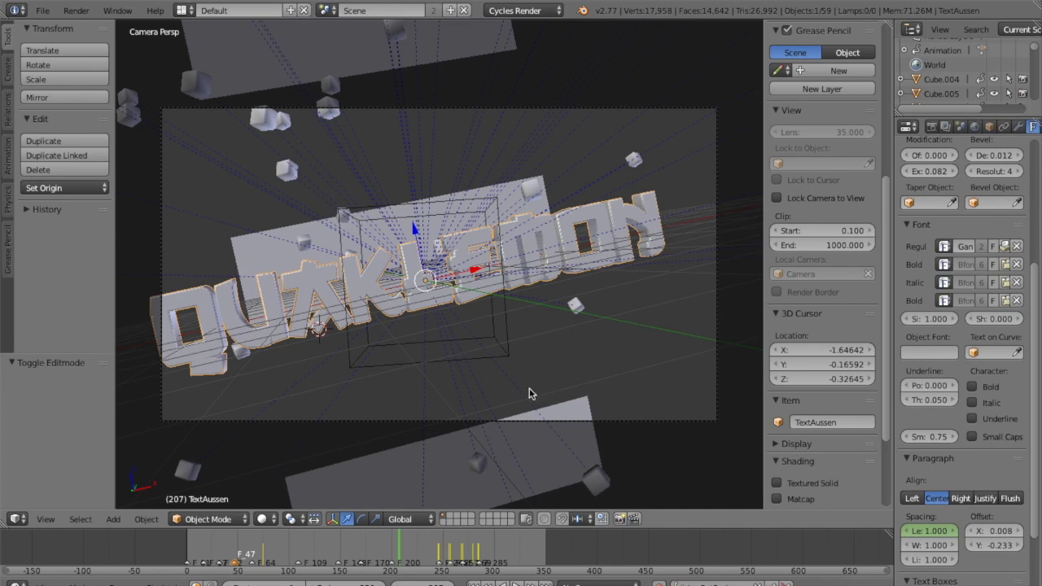
left_click(1006, 265)
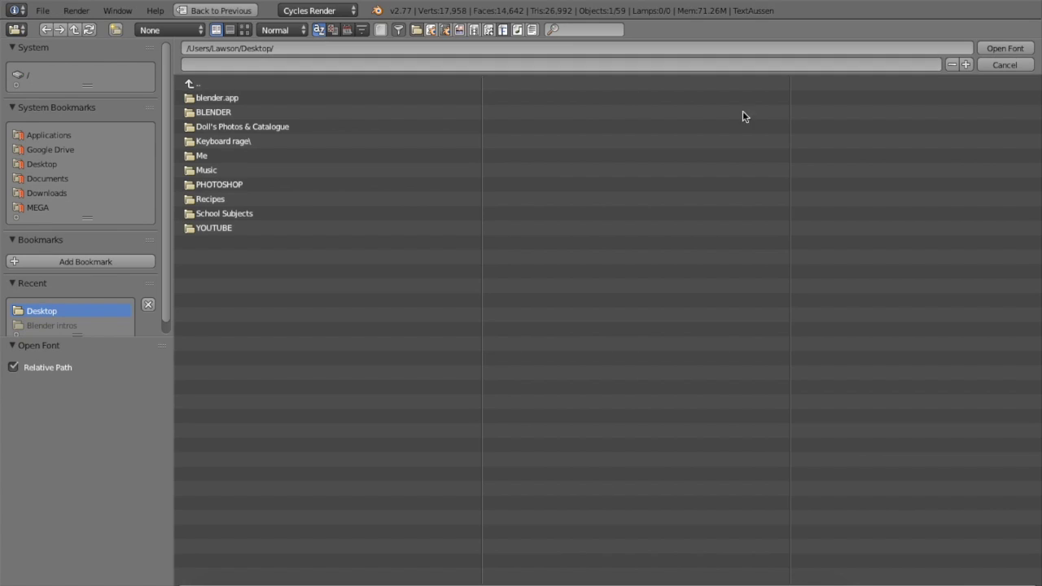
left_click(1013, 66)
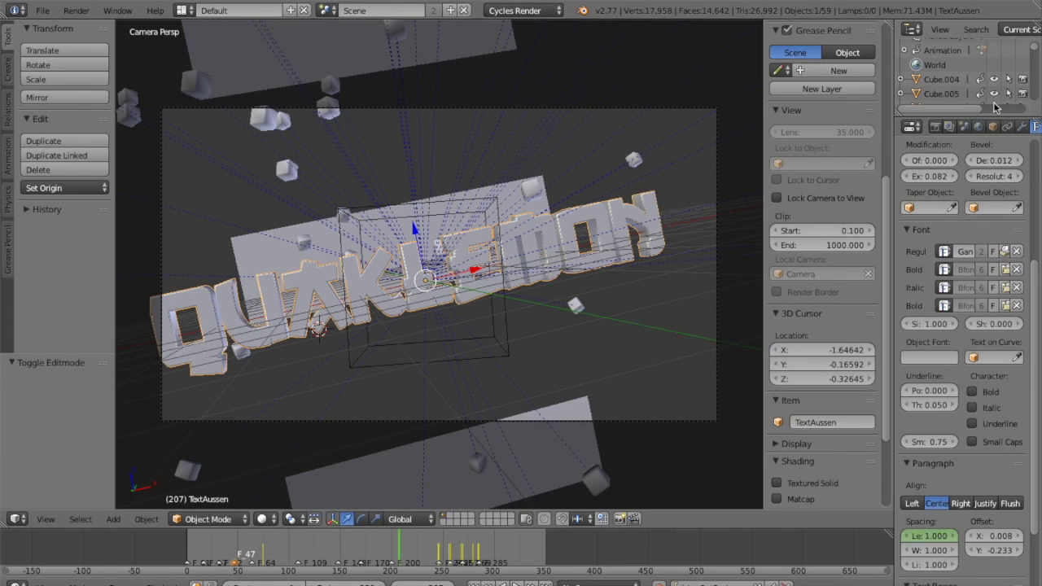
Show the scene's render settings, widen the properties area, and set the output file format to MPEG.
left_click(935, 128)
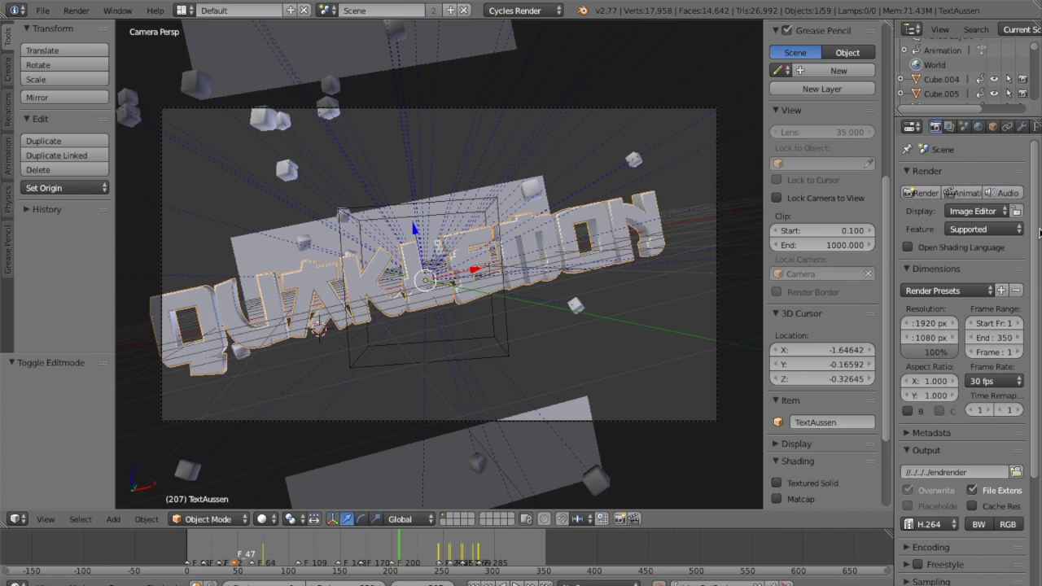
left_click_drag(893, 240, 800, 242)
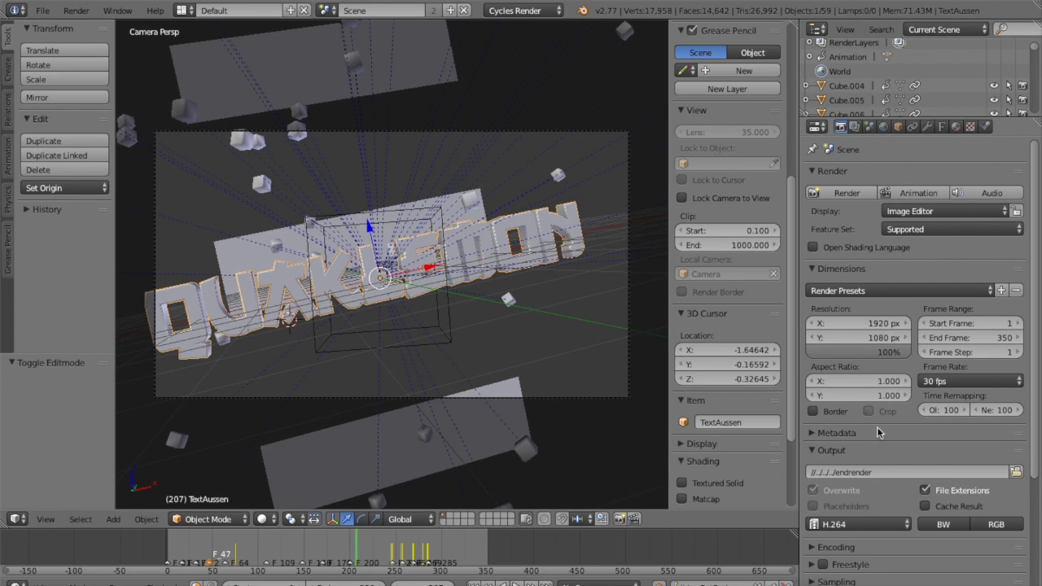
scroll(873, 510, "down", 3)
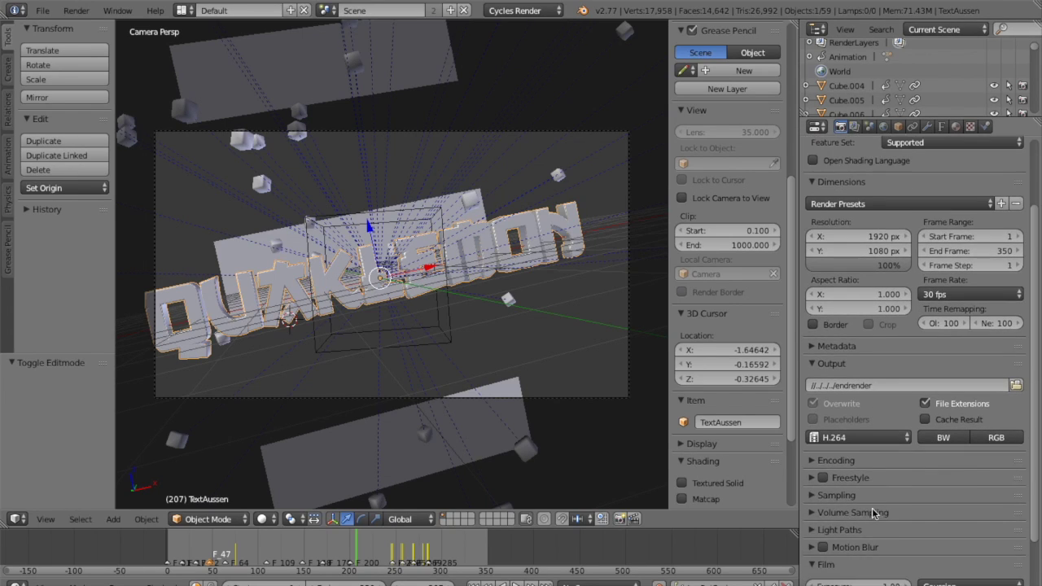
left_click(847, 440)
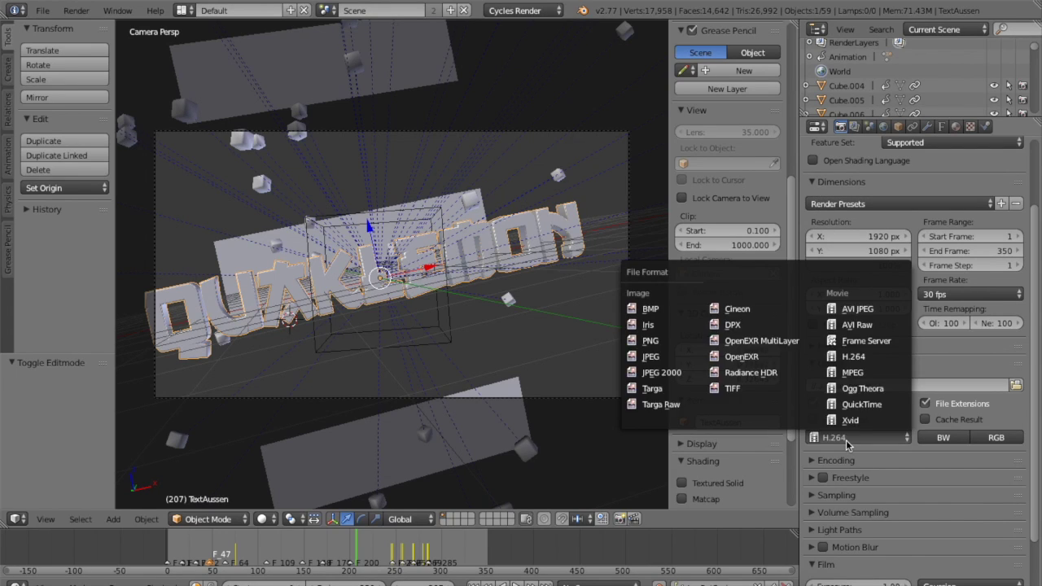
left_click(848, 374)
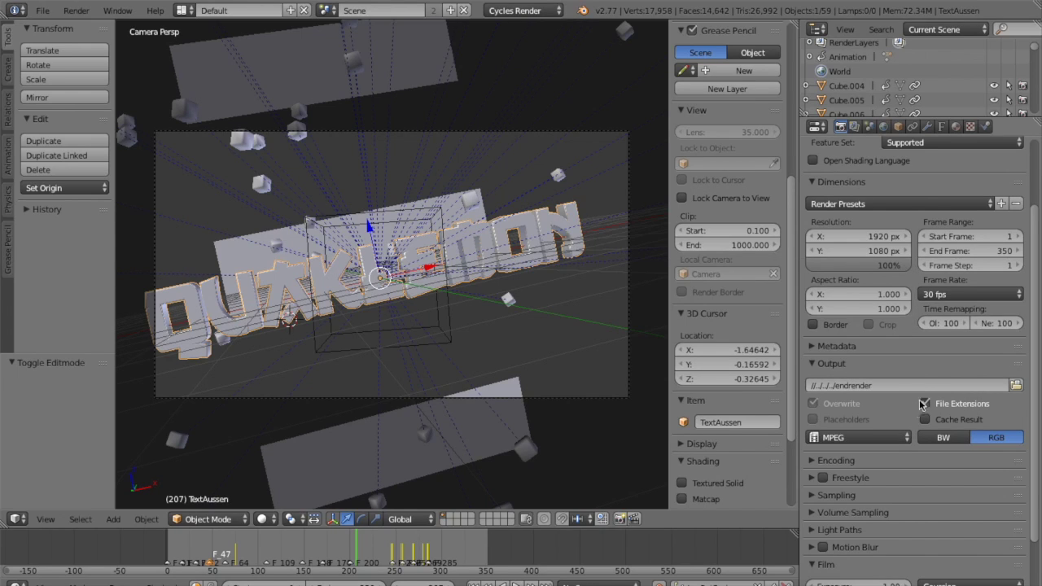
Set the encoding format to MPEG-4 and the audio codec to MP3.
left_click(827, 462)
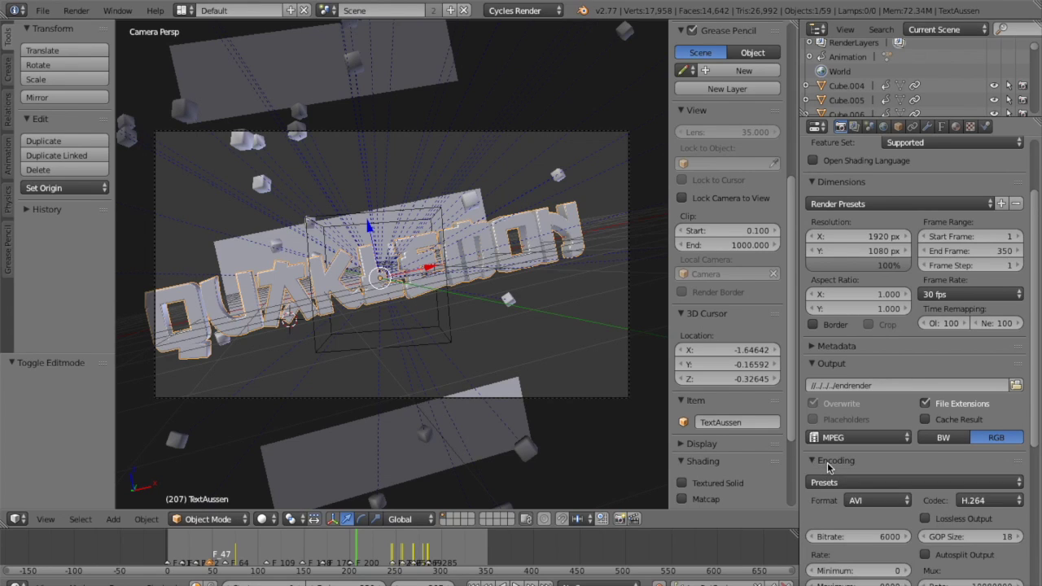
scroll(829, 466, "down", 2)
left_click(893, 443)
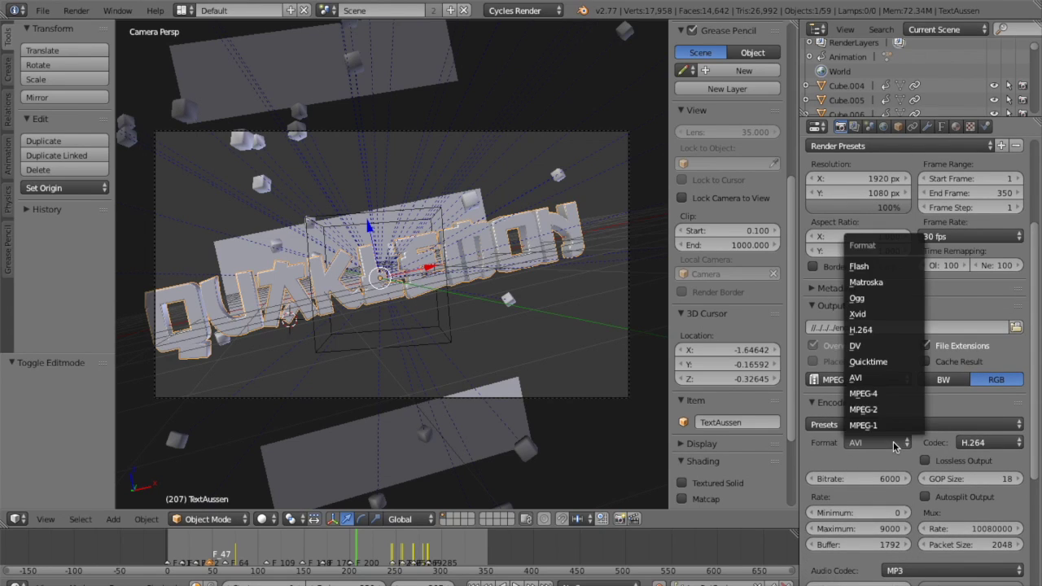
left_click(891, 394)
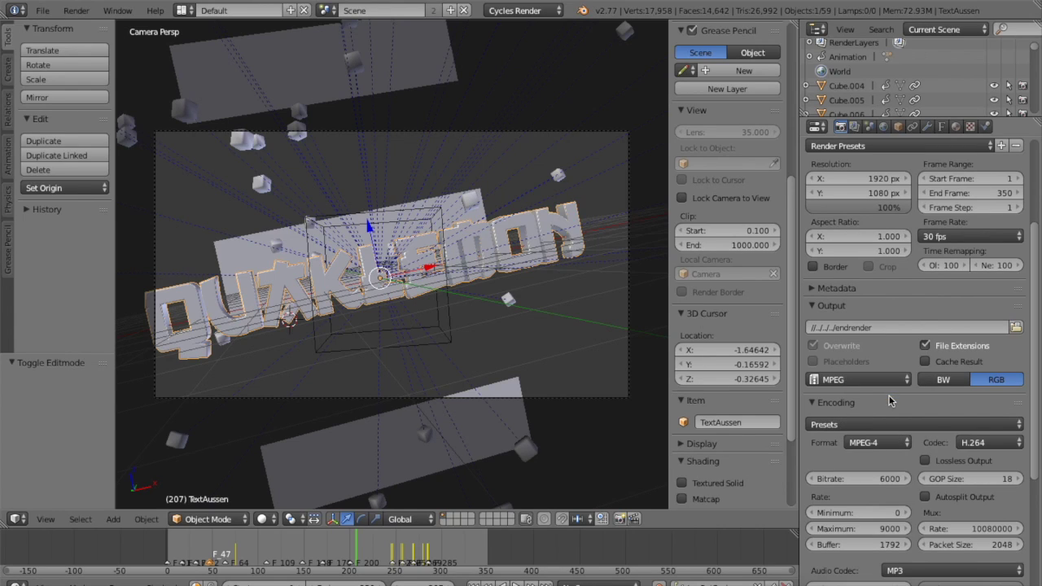
scroll(890, 415, "down", 5)
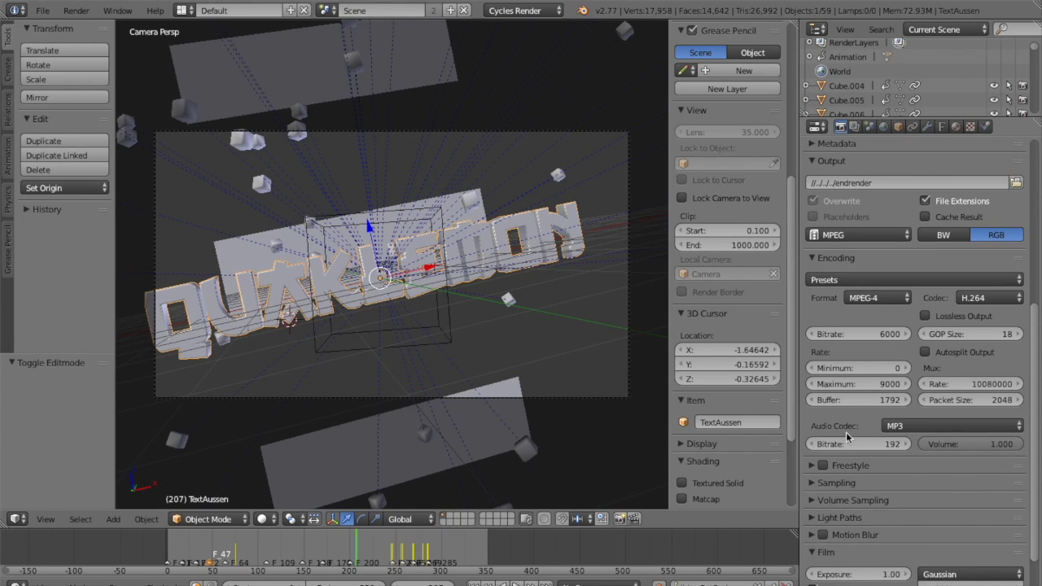
left_click(911, 427)
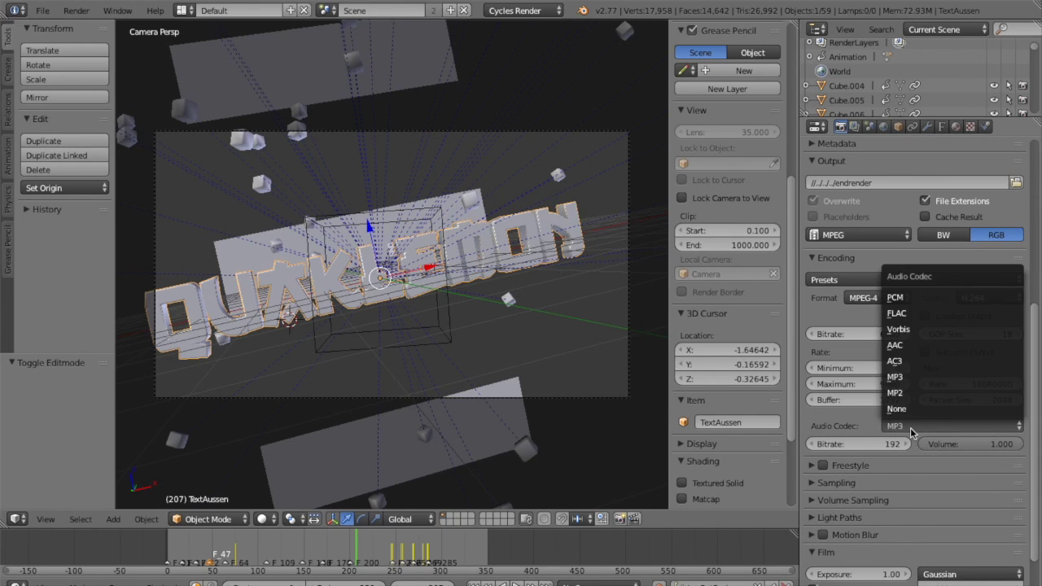
left_click(913, 377)
scroll(869, 423, "down", 2)
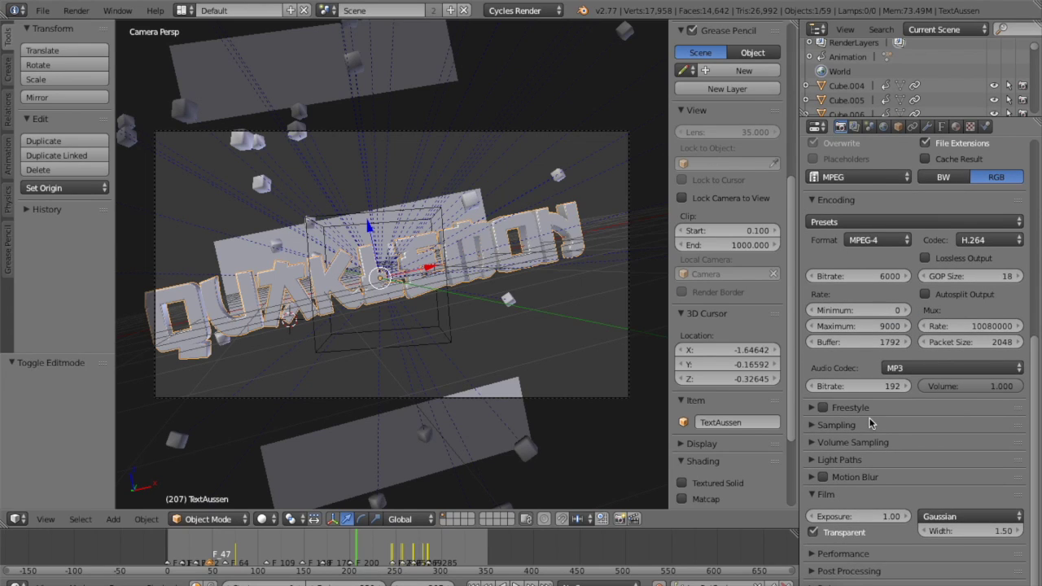
Return to the start of the render settings and bring up the commands for rendering the animation.
scroll(869, 422, "up", 12)
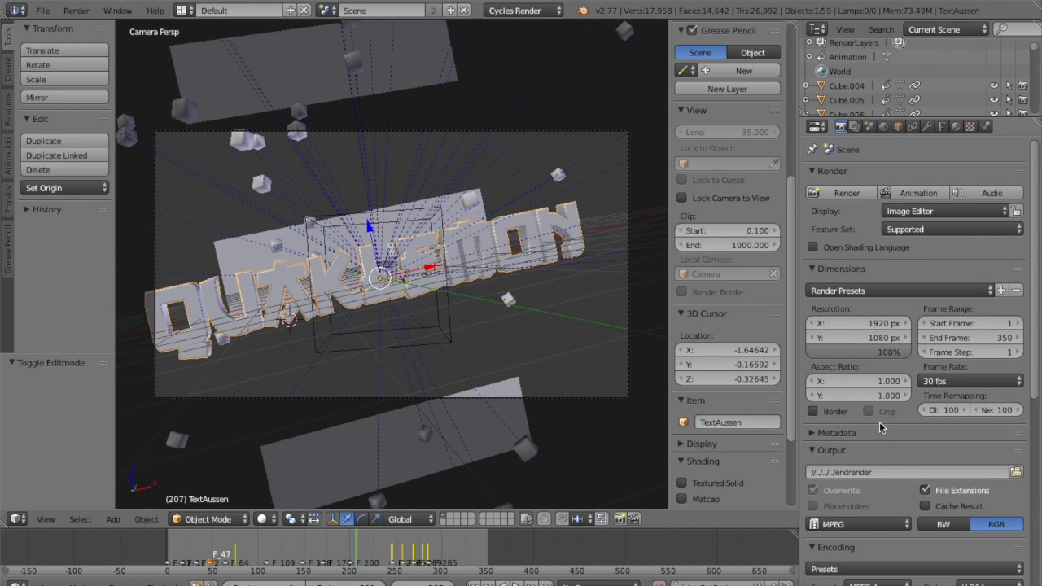
left_click(81, 18)
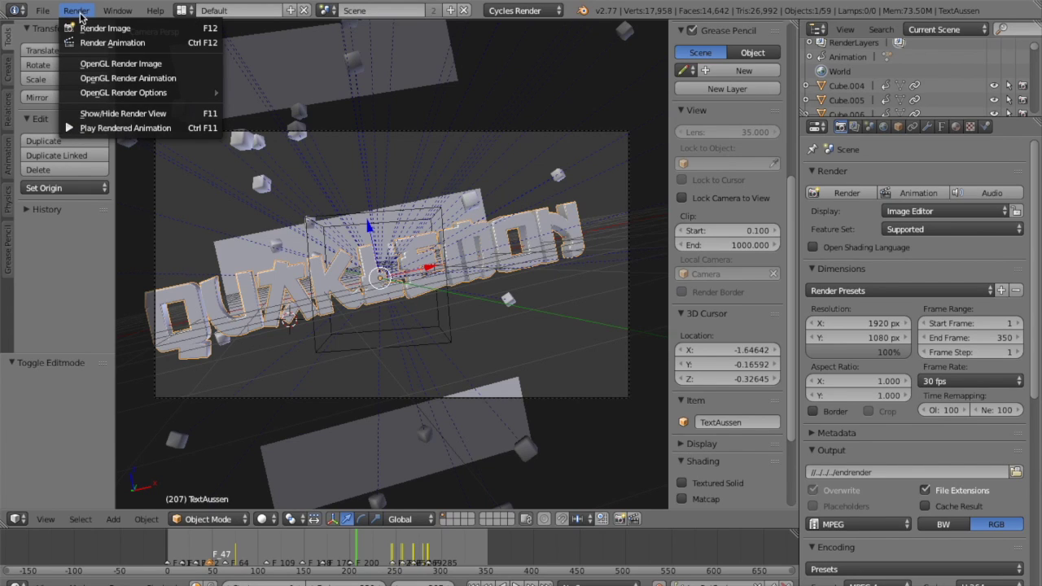
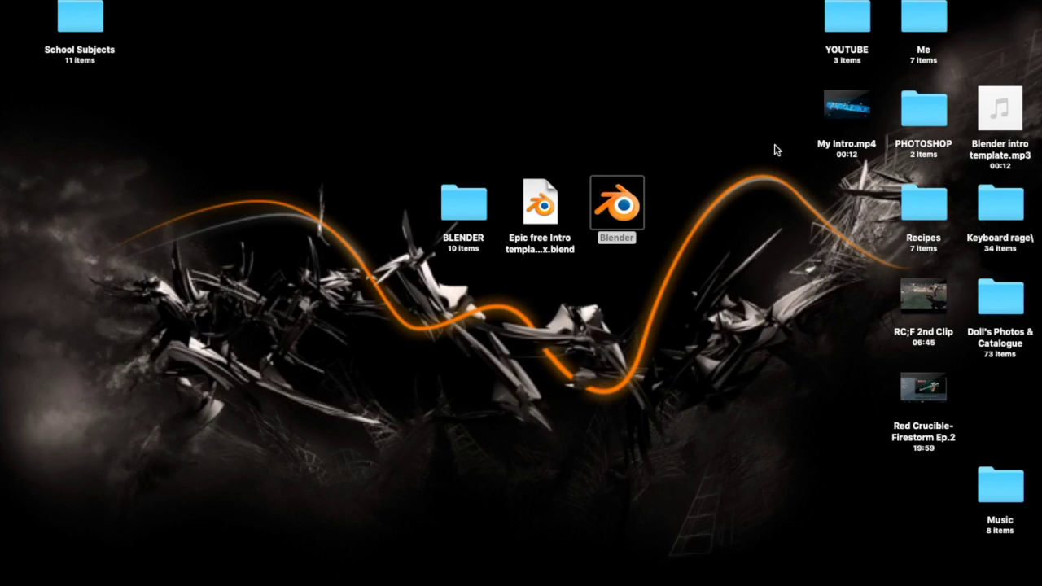
Play the "My Intro.mp4" preview on the desktop, and switch to the browser to view the template's YouTube video page.
mouse_move(844, 110)
left_click(846, 108)
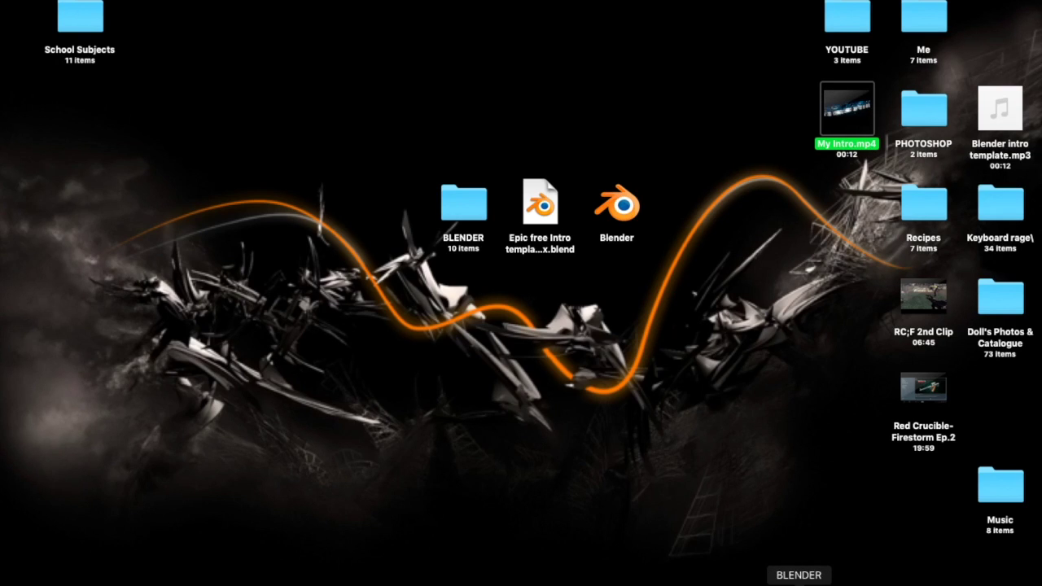
left_click(801, 574)
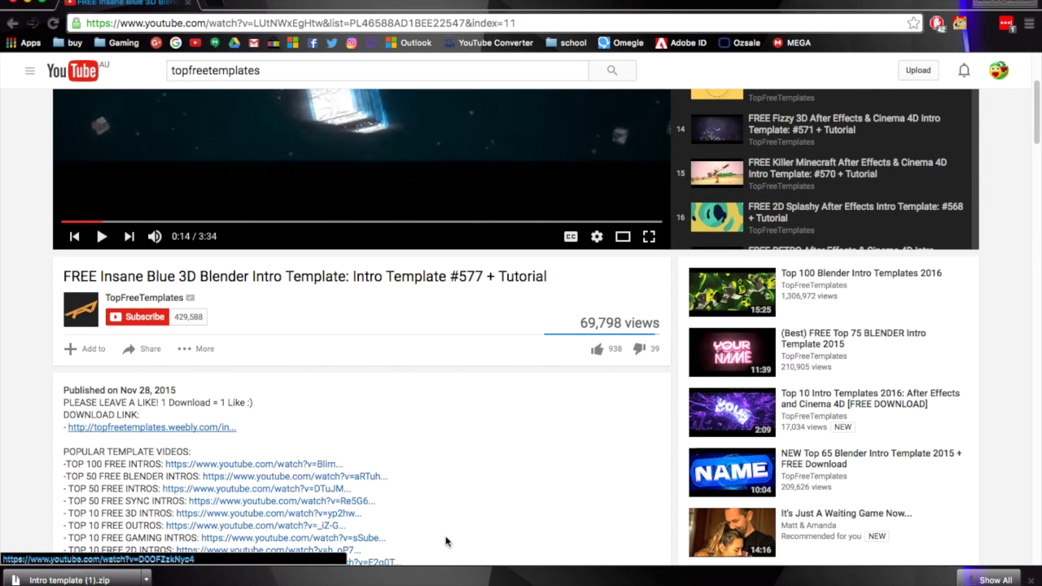
scroll(453, 534, "up", 5)
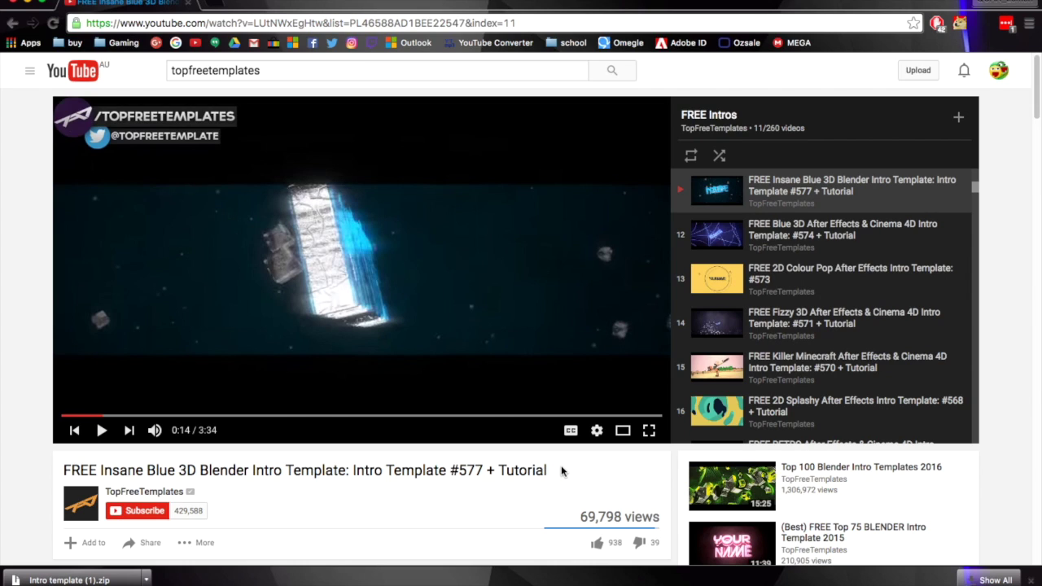
Open the template's download page from the video description, briefly play its template preview, and return to the YouTube video page.
scroll(351, 480, "down", 3)
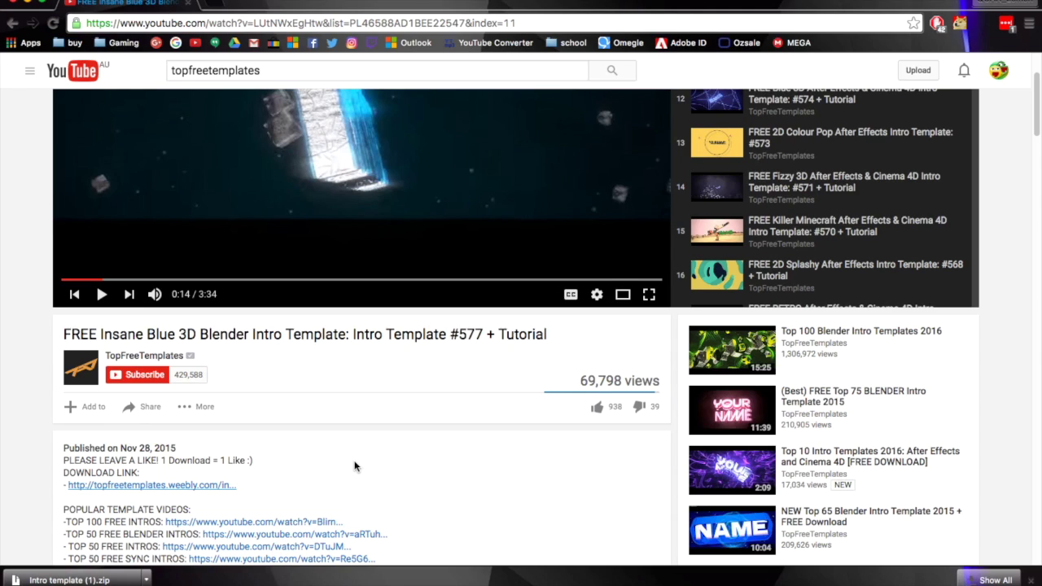
left_click(206, 486)
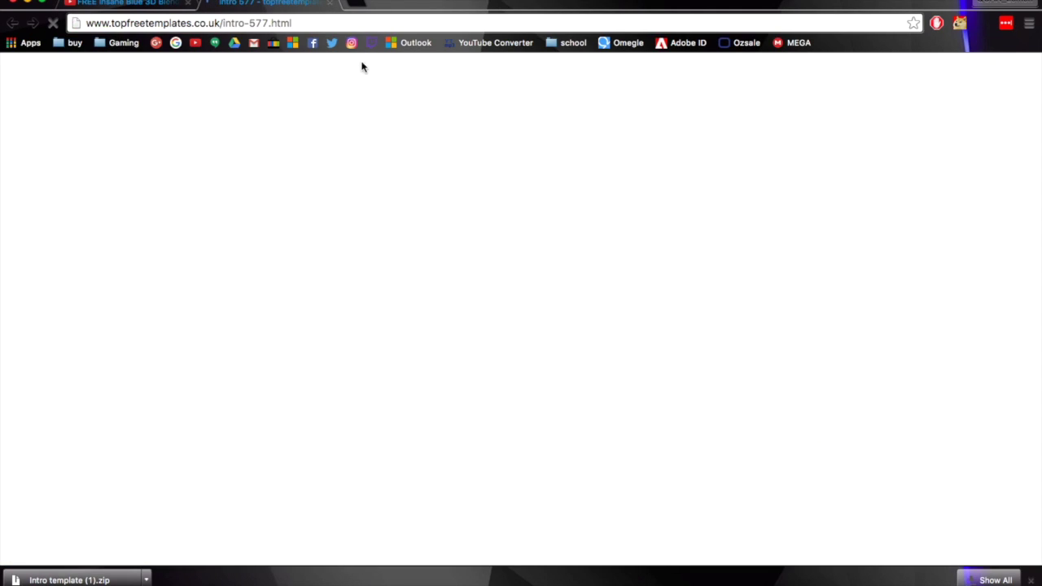
scroll(228, 143, "down", 5)
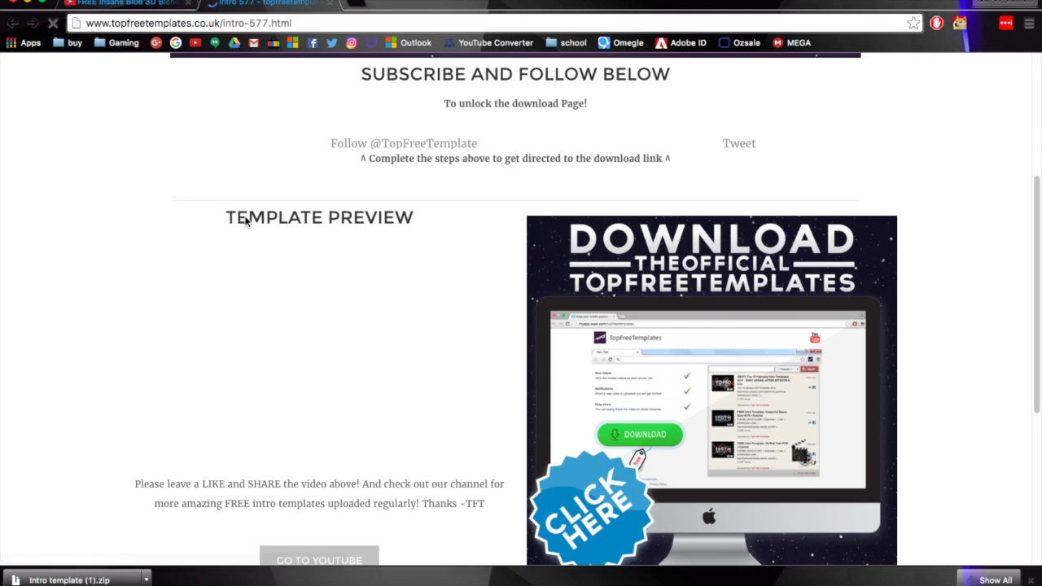
scroll(253, 240, "down", 4)
scroll(253, 241, "up", 3)
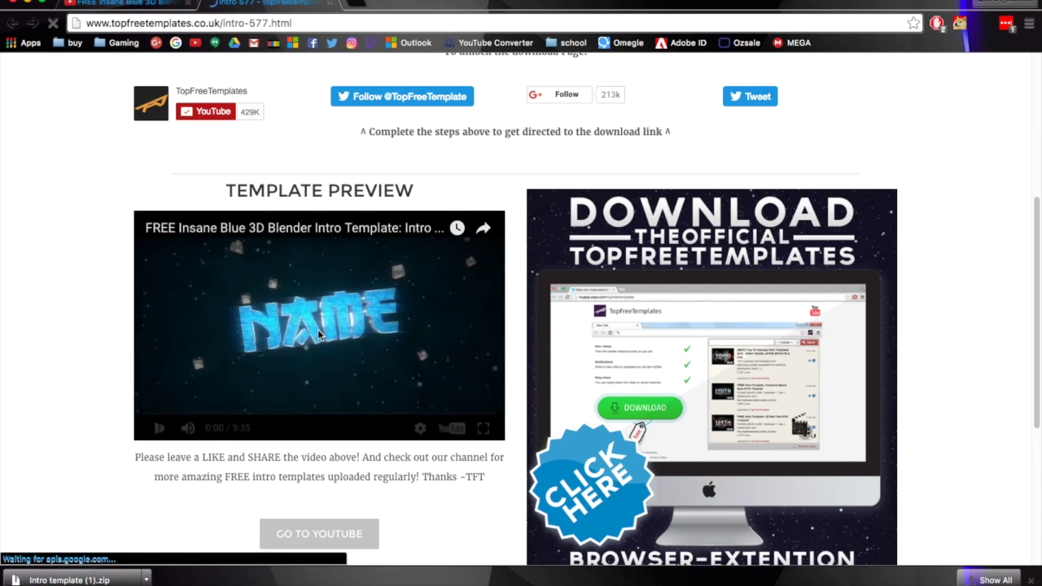
left_click(319, 334)
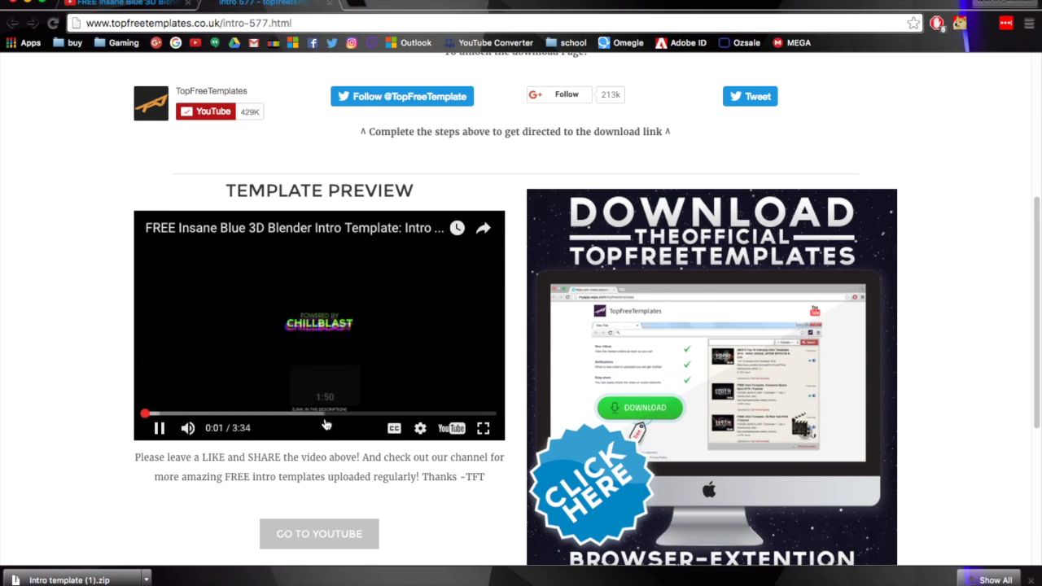
left_click(340, 375)
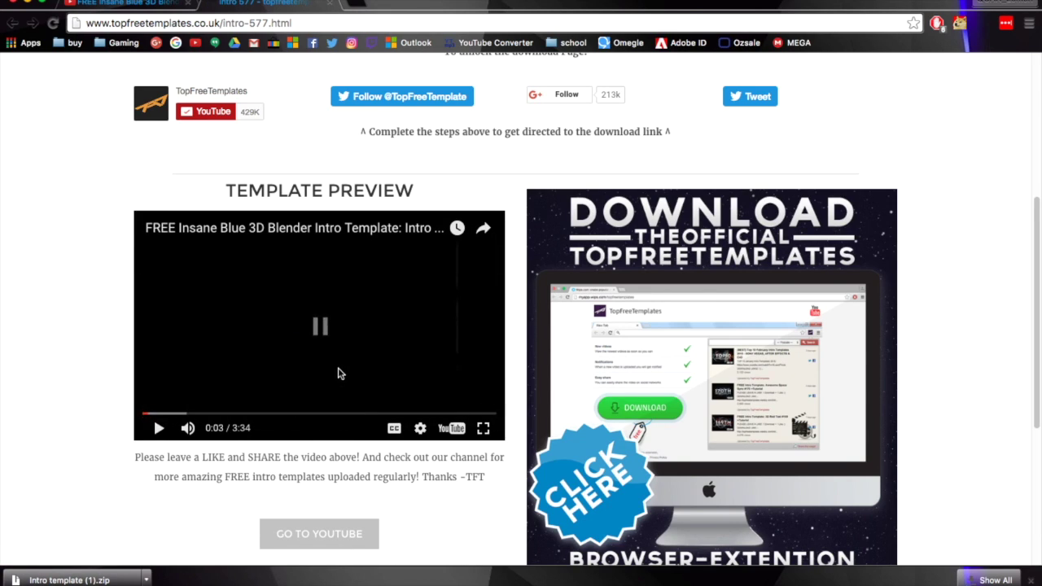
scroll(249, 198, "up", 5)
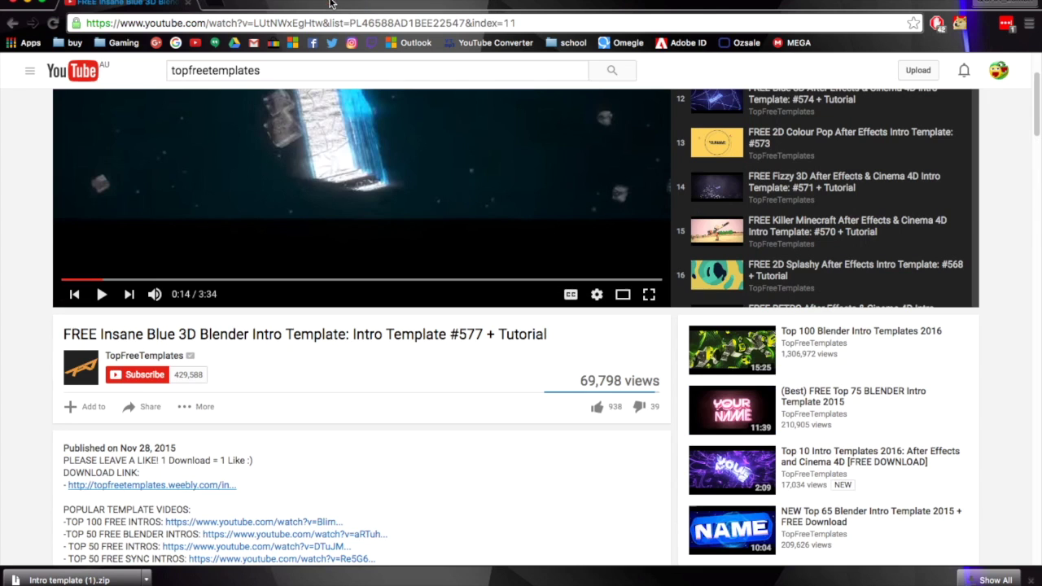
left_click(329, 3)
Copy the web address of the template's YouTube video.
scroll(274, 409, "up", 2)
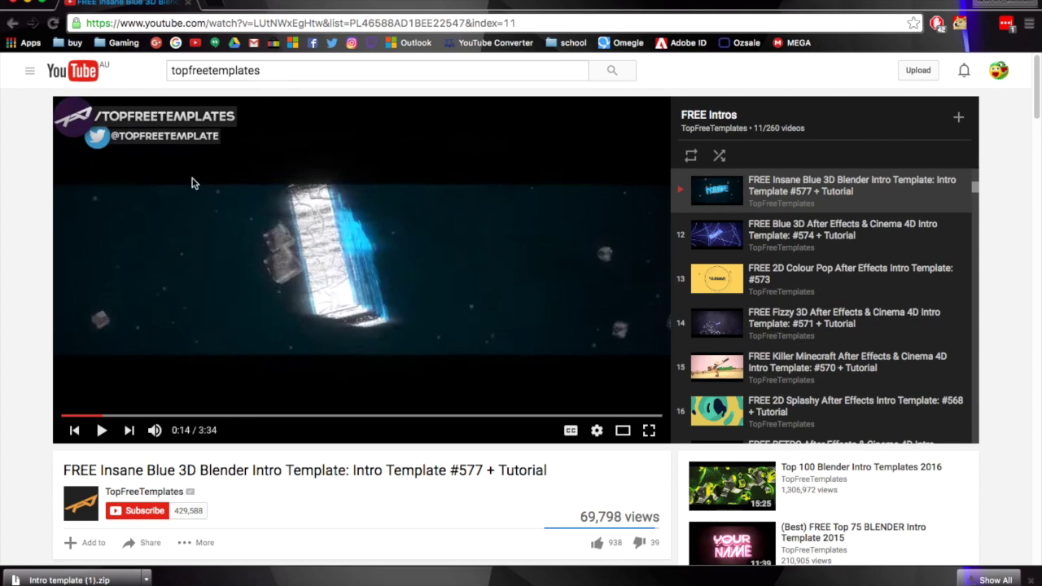
key("super+l")
key("super+c")
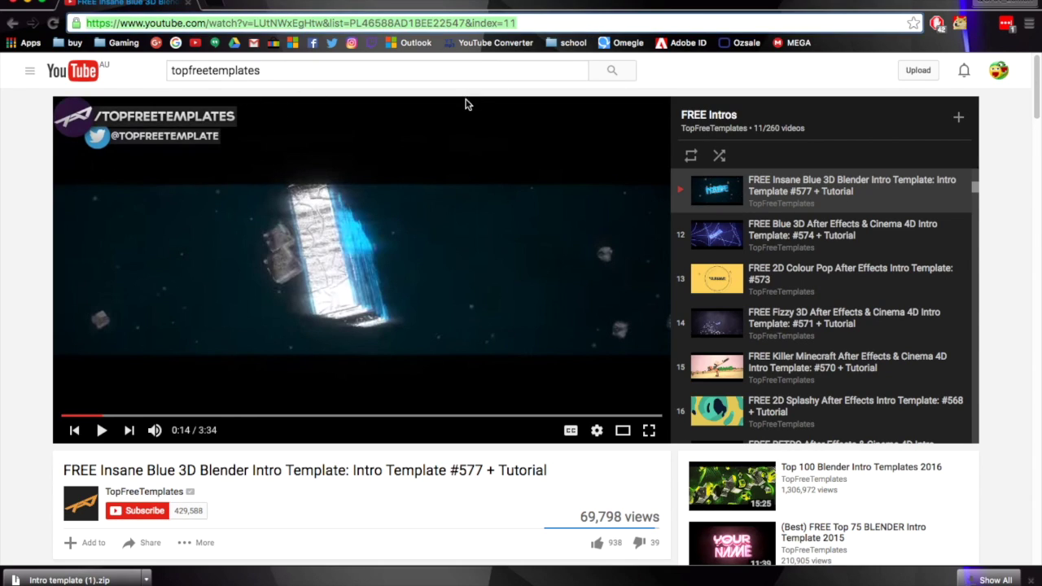
key("super+t")
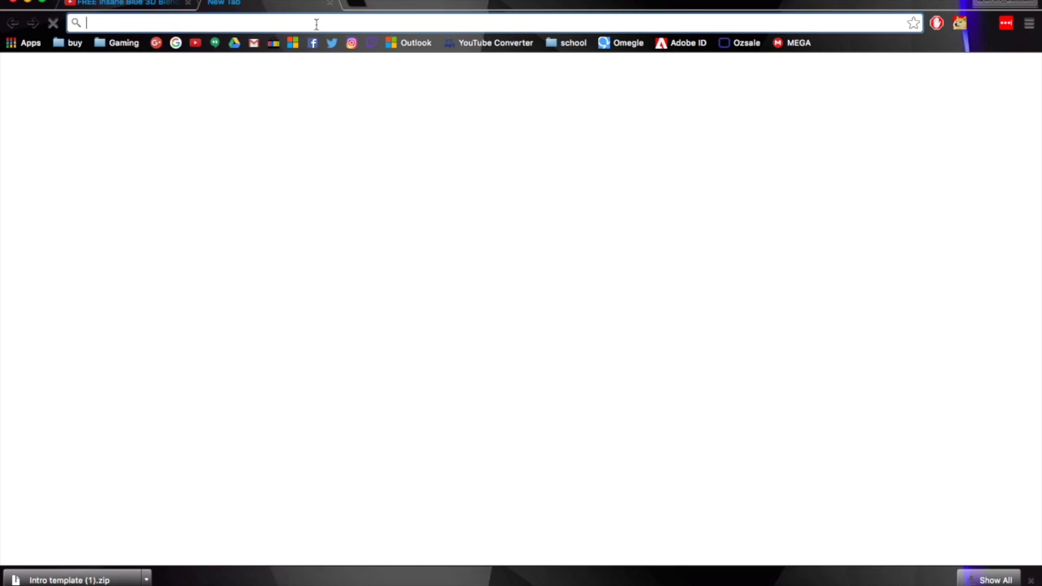
type("Youtube")
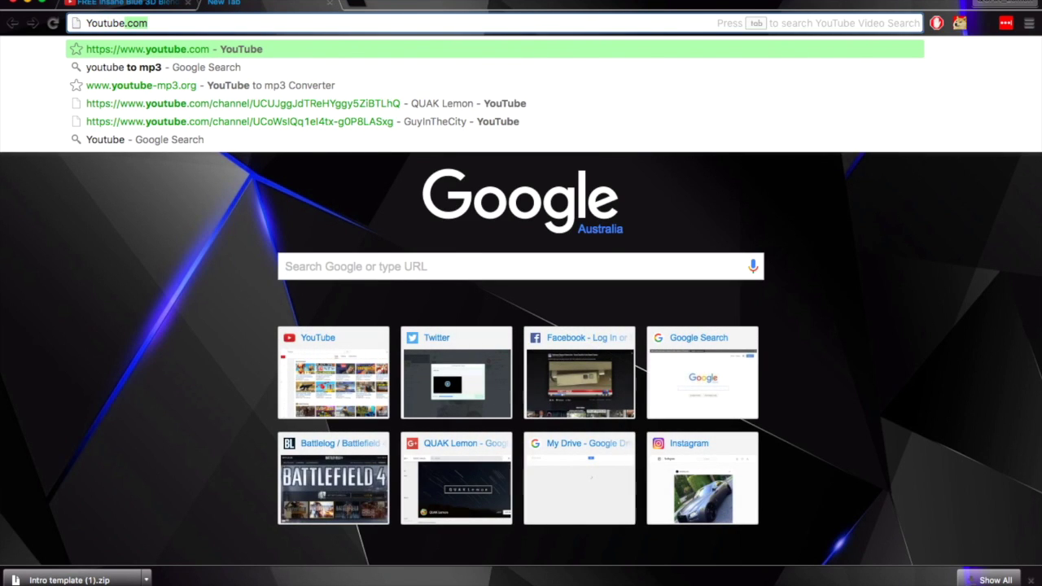
key("Down")
key("Return")
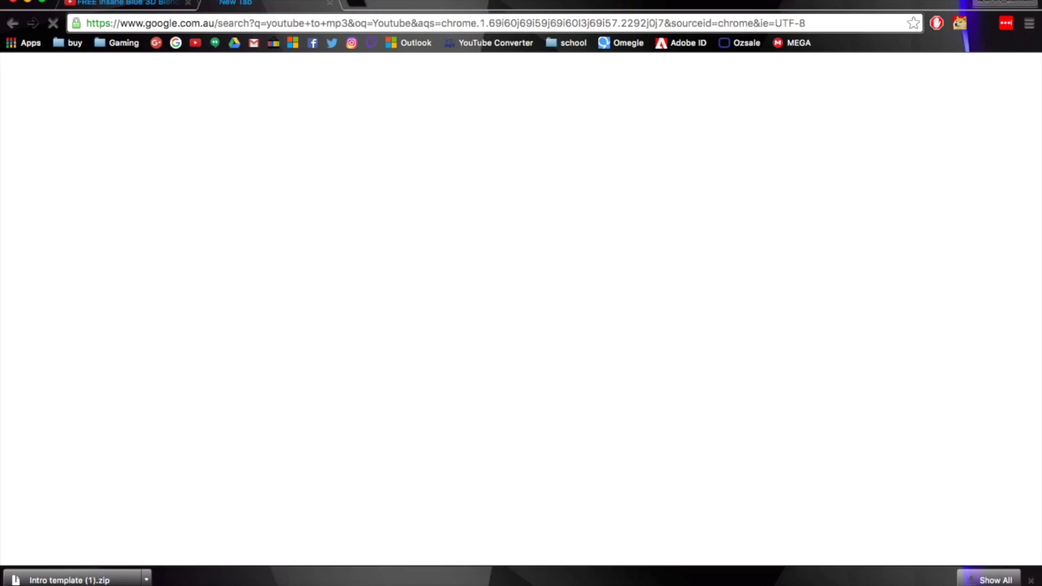
left_click(237, 185)
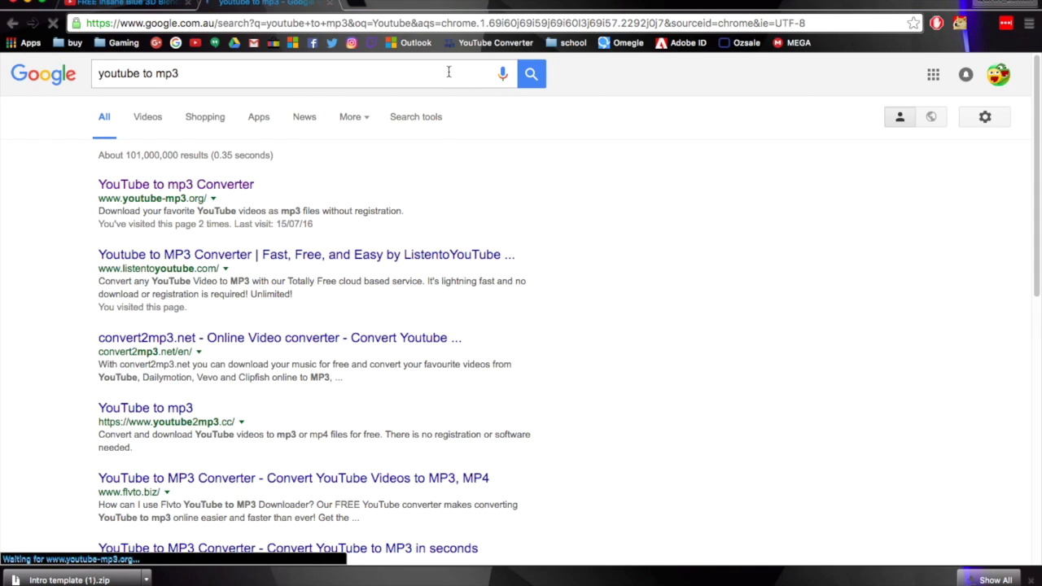
Replace the sample link with the copied YouTube address and convert the video to mp3.
left_click(523, 167)
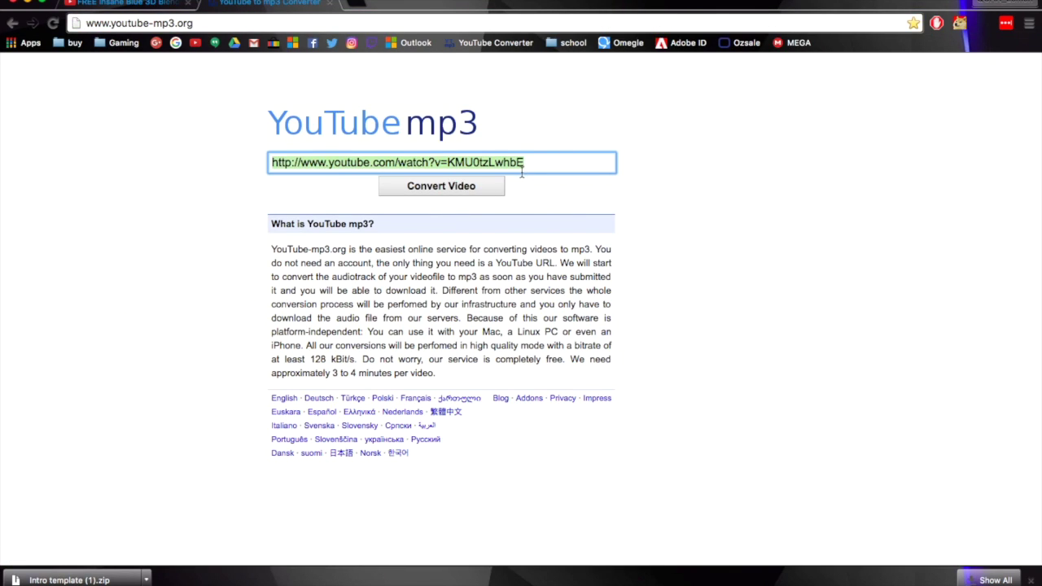
key("super+v")
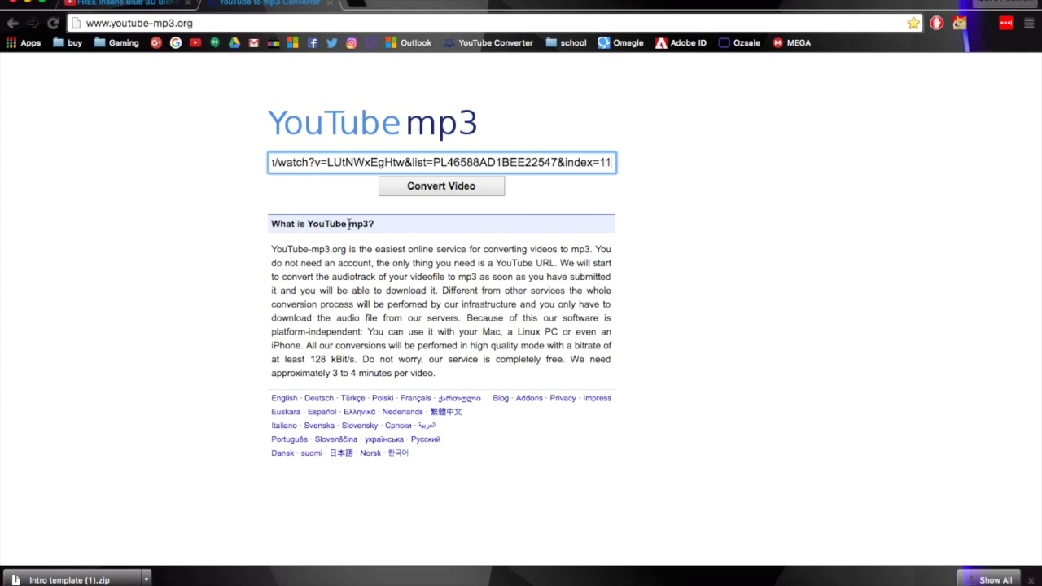
left_click(417, 186)
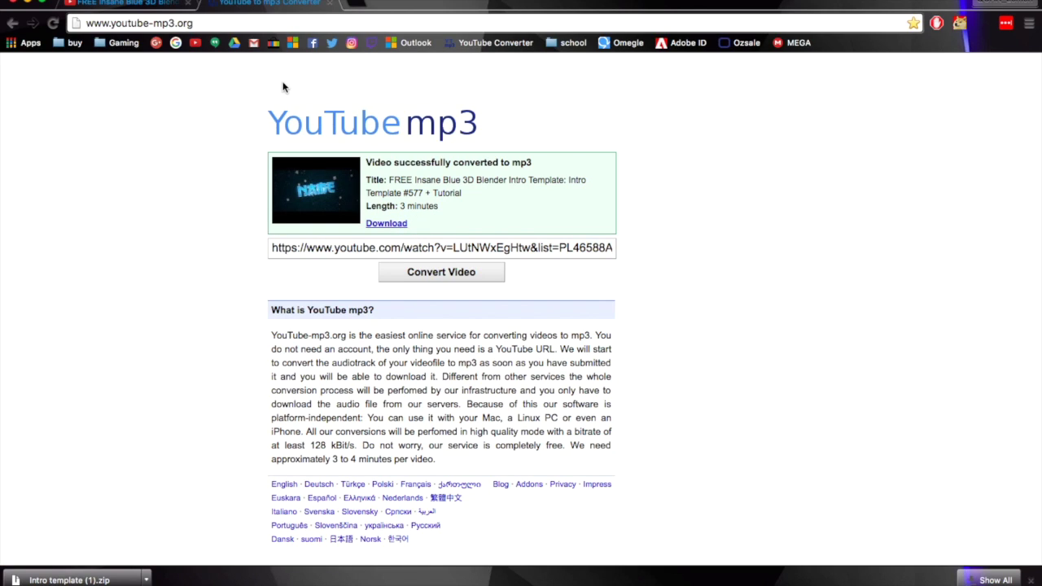
Minimise the browser, switch to iMovie, and add "My Intro.mp4" from the desktop to the empty movie timeline.
left_click(30, 4)
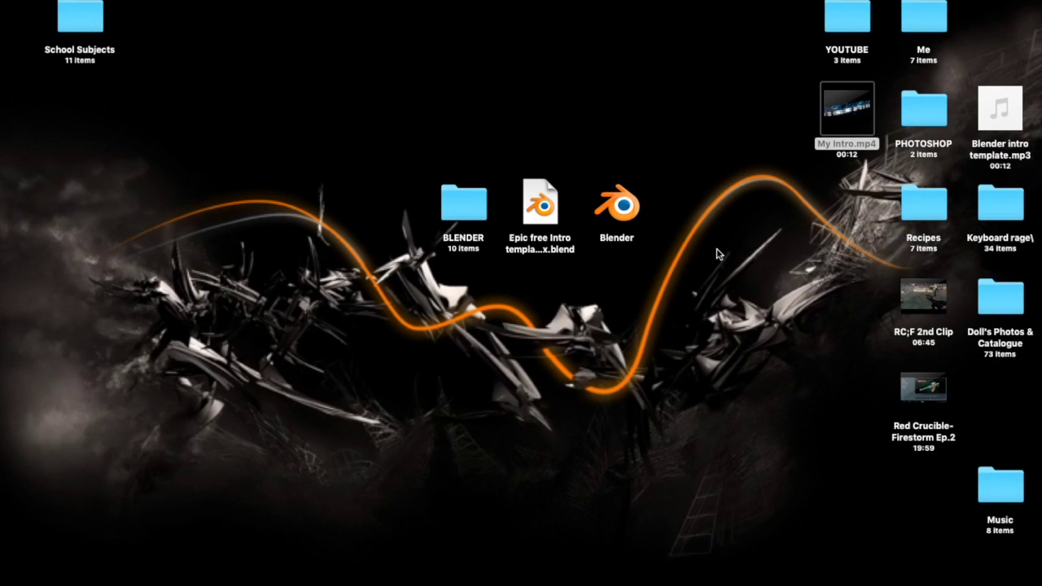
mouse_move(1006, 96)
mouse_move(864, 100)
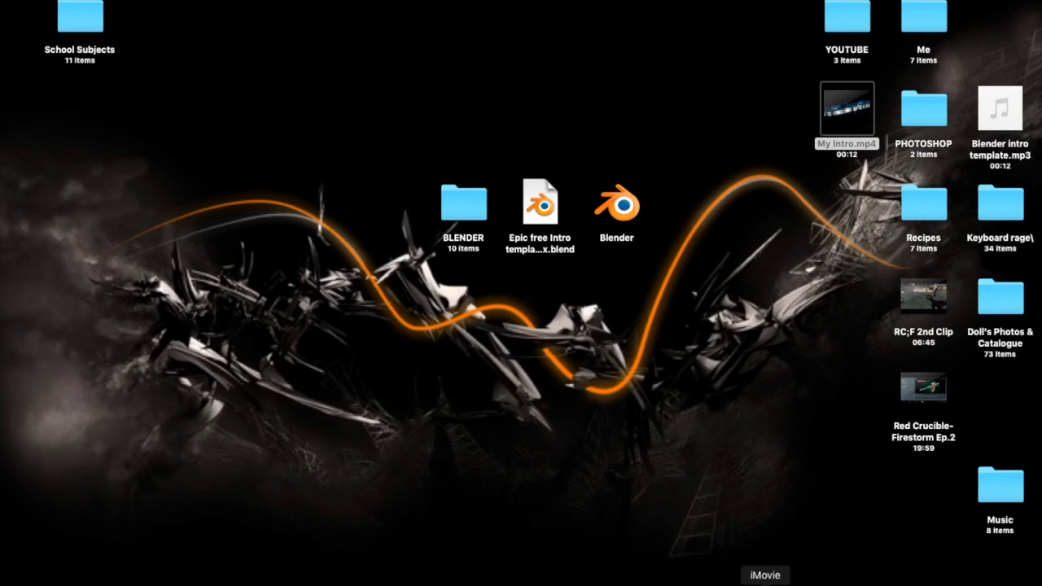
left_click(771, 580)
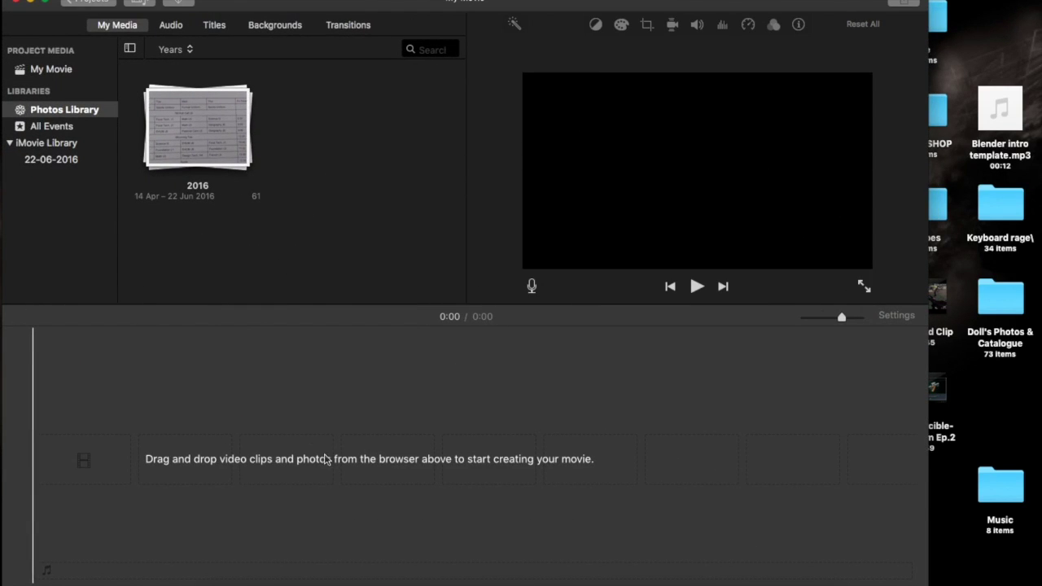
left_click_drag(587, 0, 508, 0)
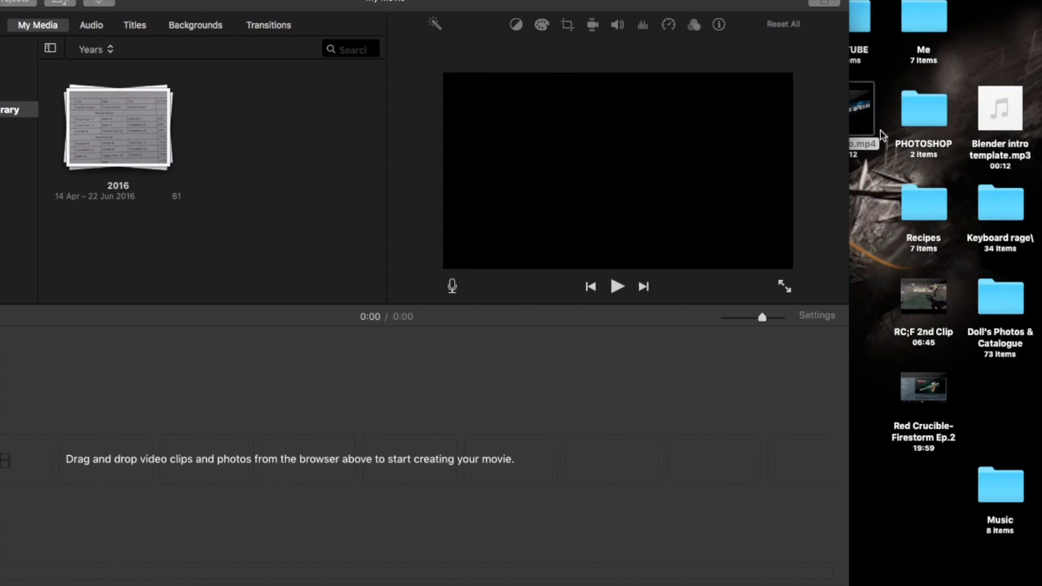
left_click_drag(863, 128, 561, 335)
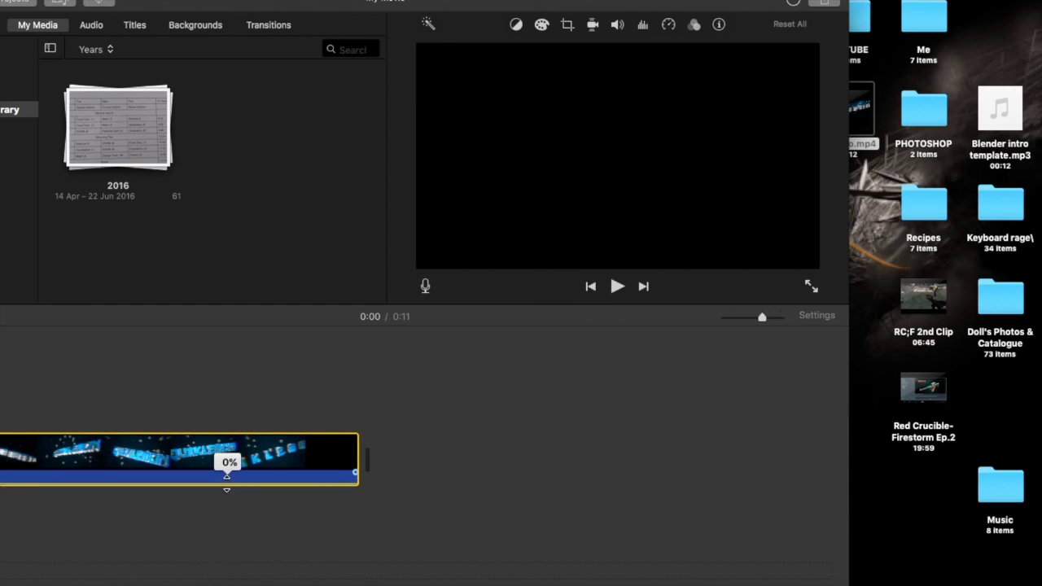
Move the iMovie window back into full view and play the first seconds of the intro clip.
left_click_drag(384, 9, 453, 10)
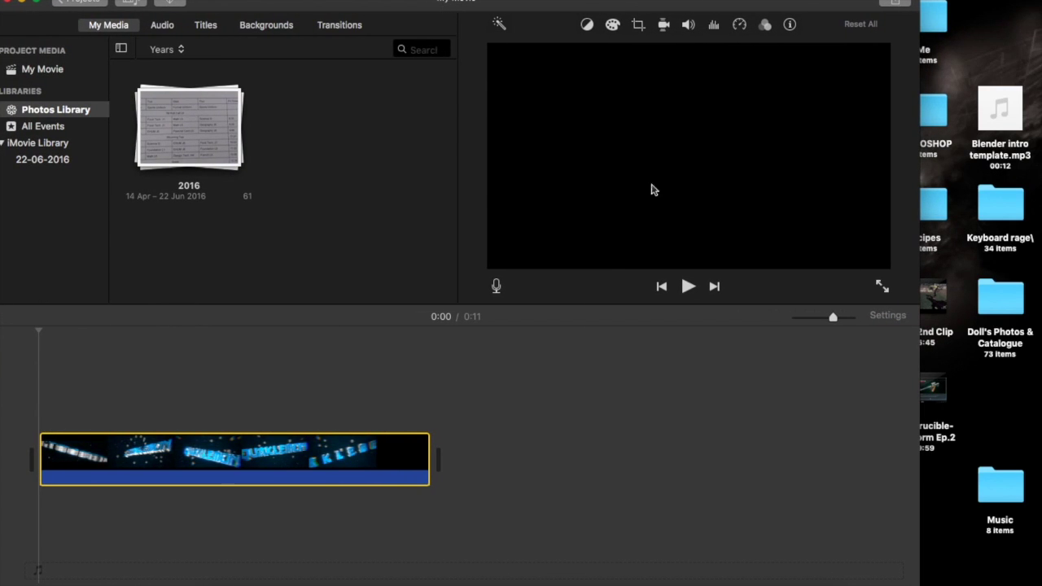
left_click(688, 287)
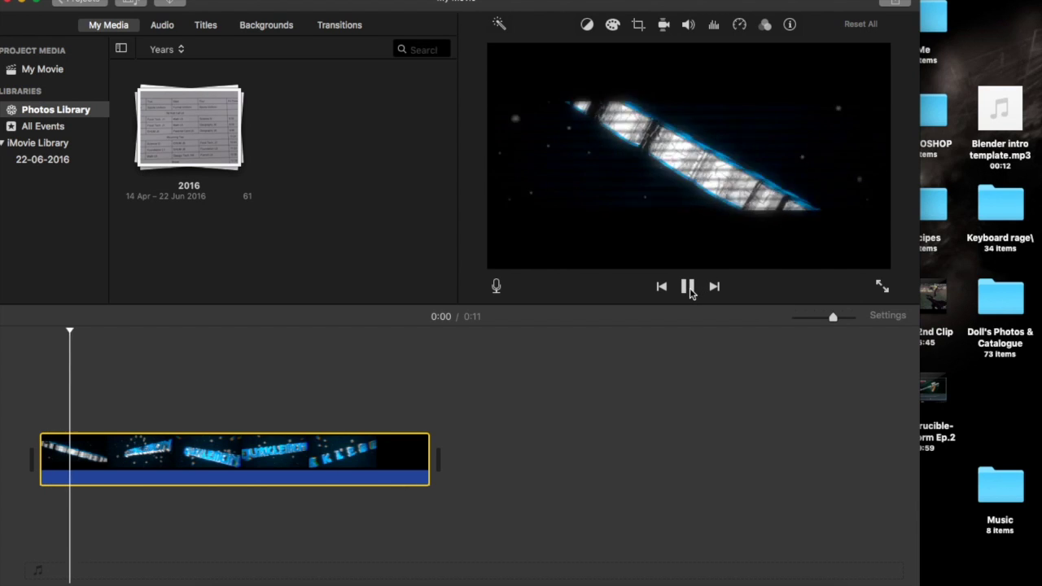
left_click(688, 287)
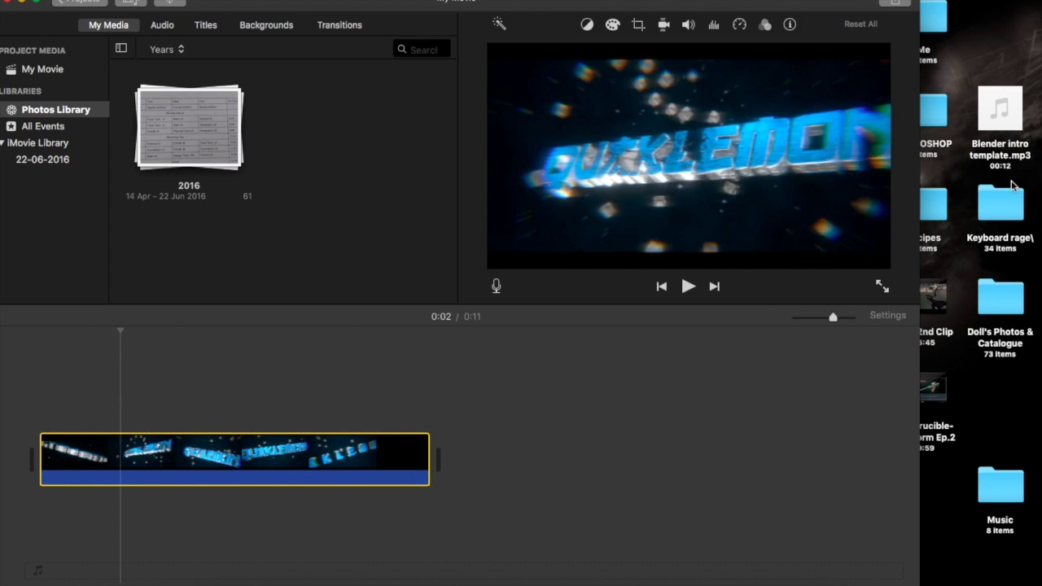
Add "Blender intro template.mp3" from the desktop as background audio beneath the clip and raise its volume to 400%.
left_click_drag(1009, 112, 92, 562)
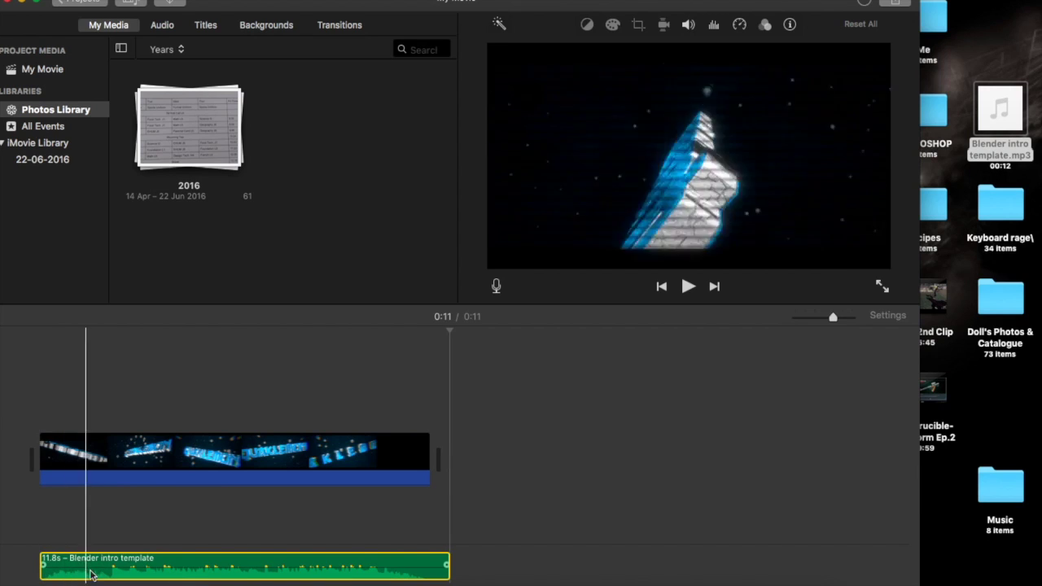
left_click_drag(88, 571, 84, 568)
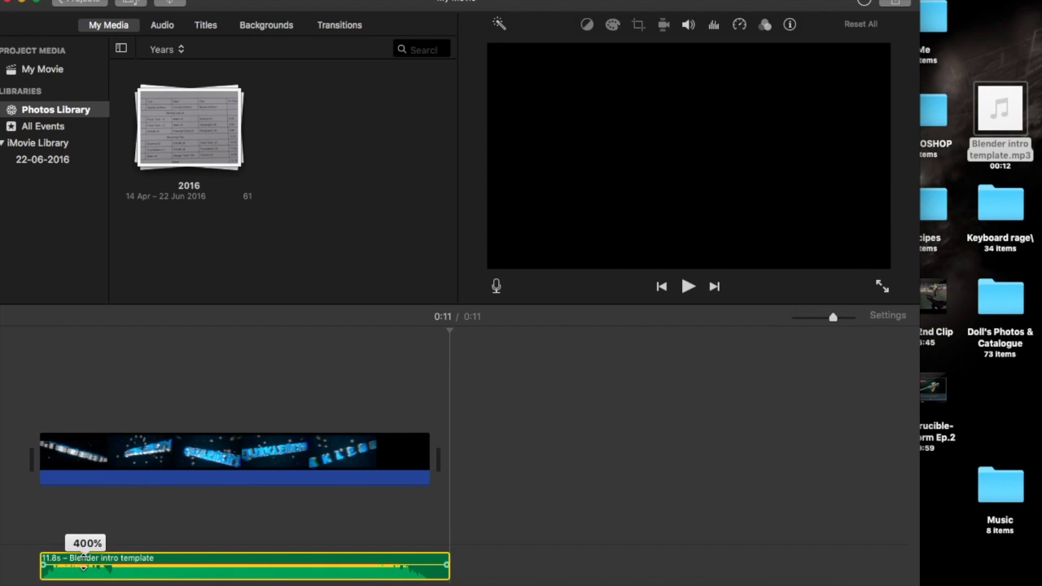
Play the whole movie from the start to check the intro with its music.
left_click(19, 378)
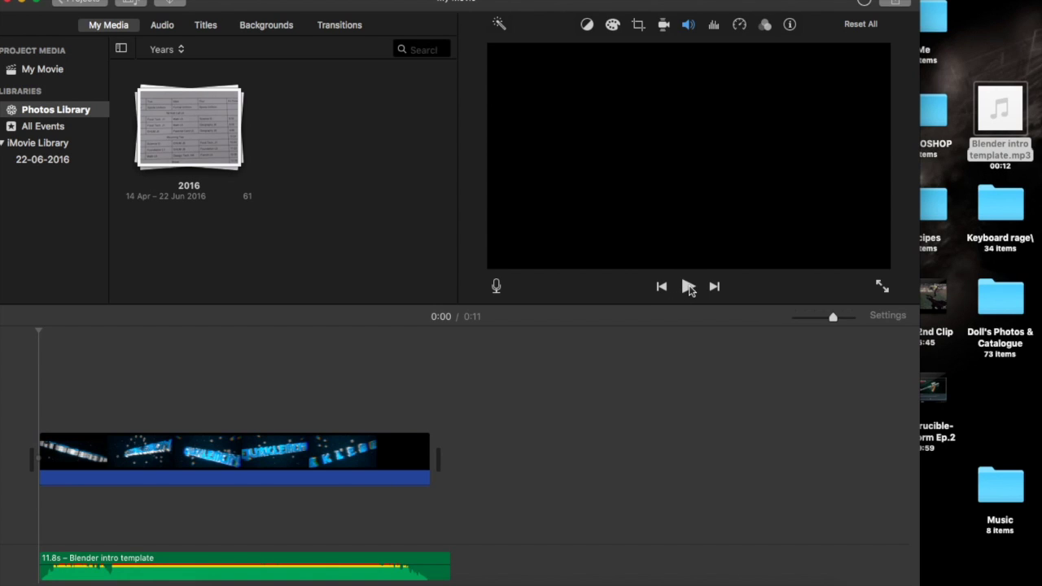
left_click(689, 288)
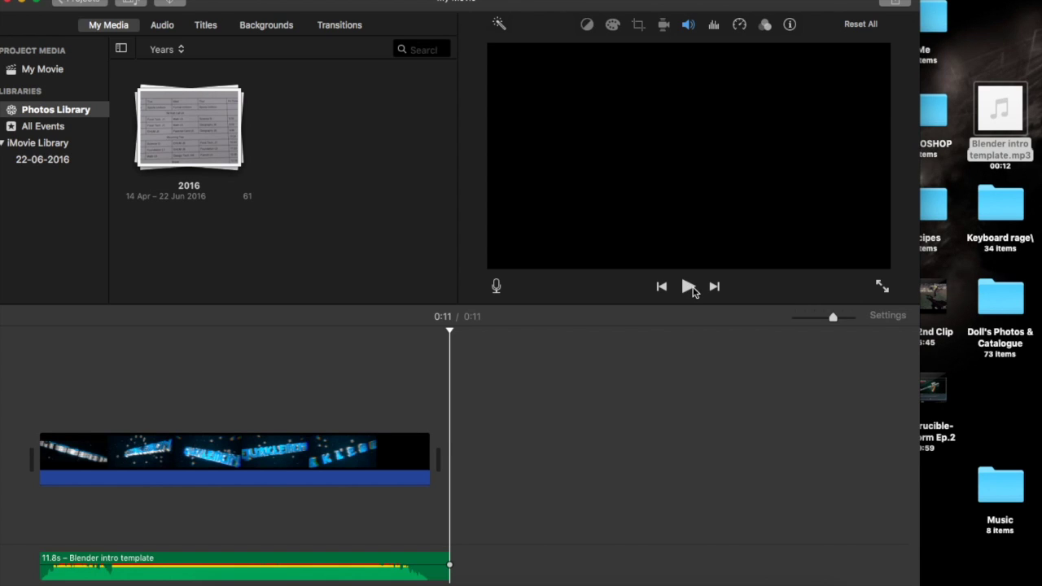
left_click(345, 455)
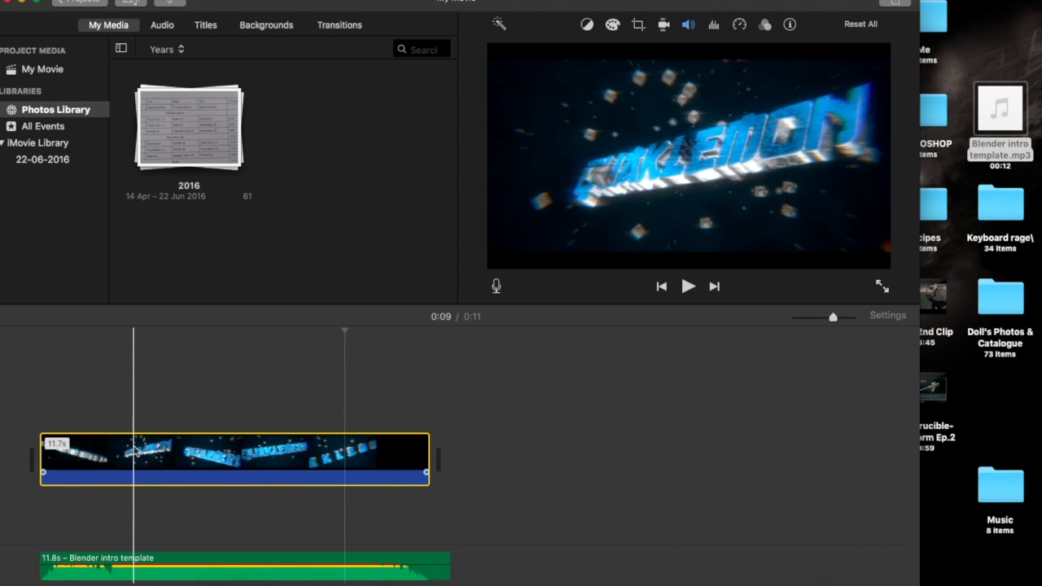
Start exporting the movie as a file and title the export "My Intro 2".
left_click(895, 3)
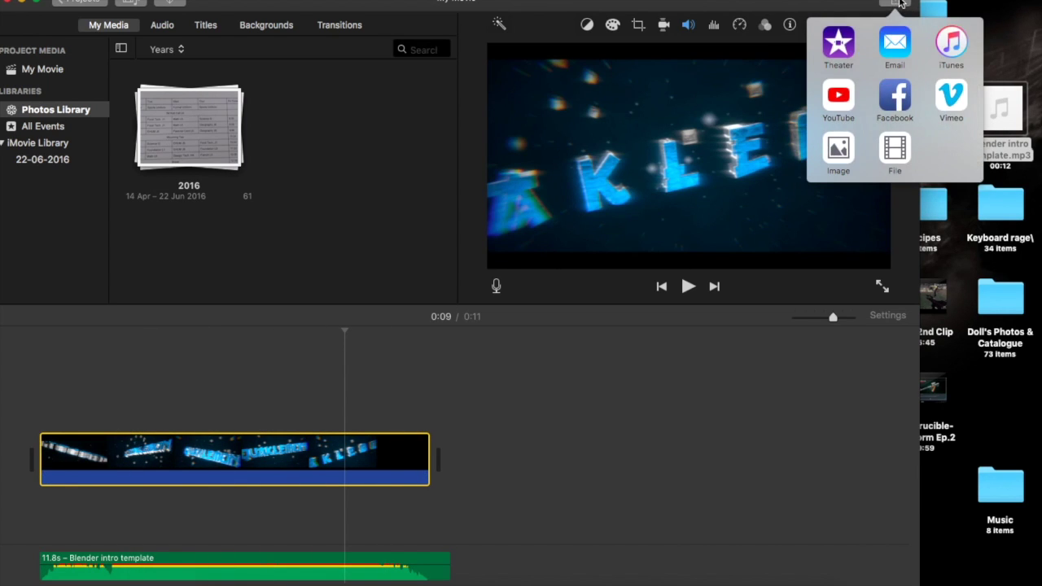
left_click(895, 151)
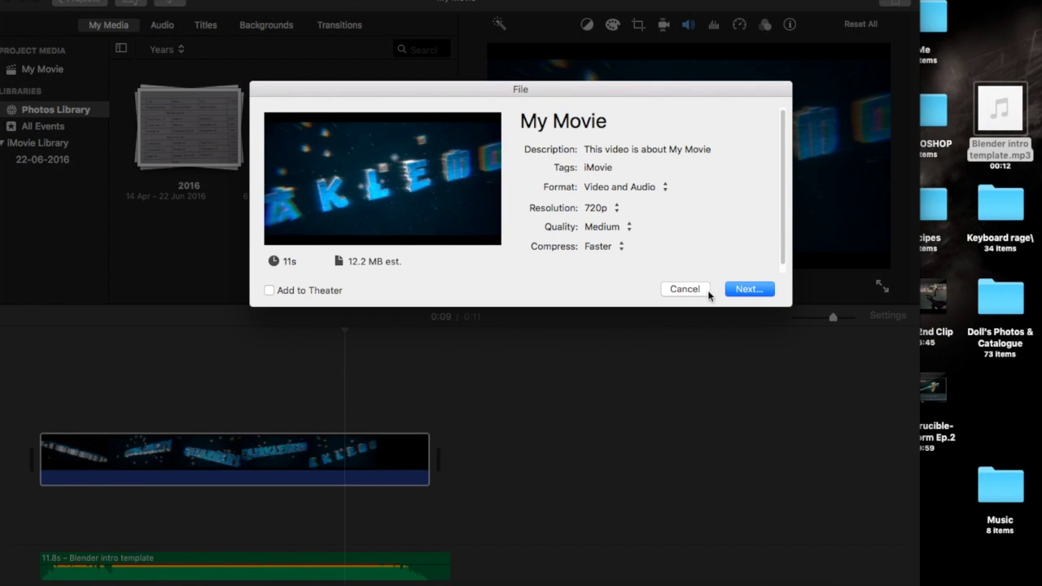
left_click(649, 116)
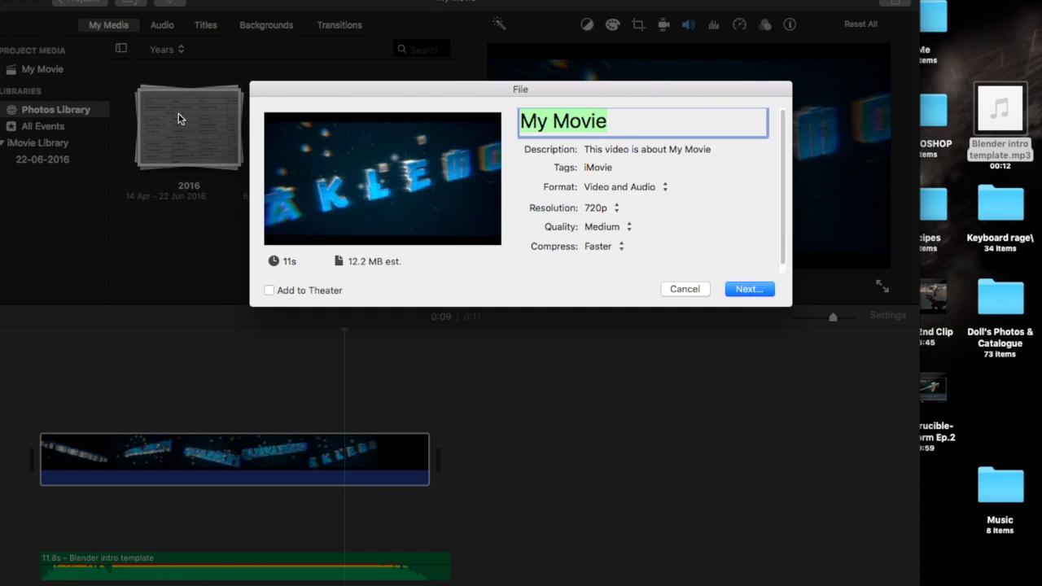
type("MY ")
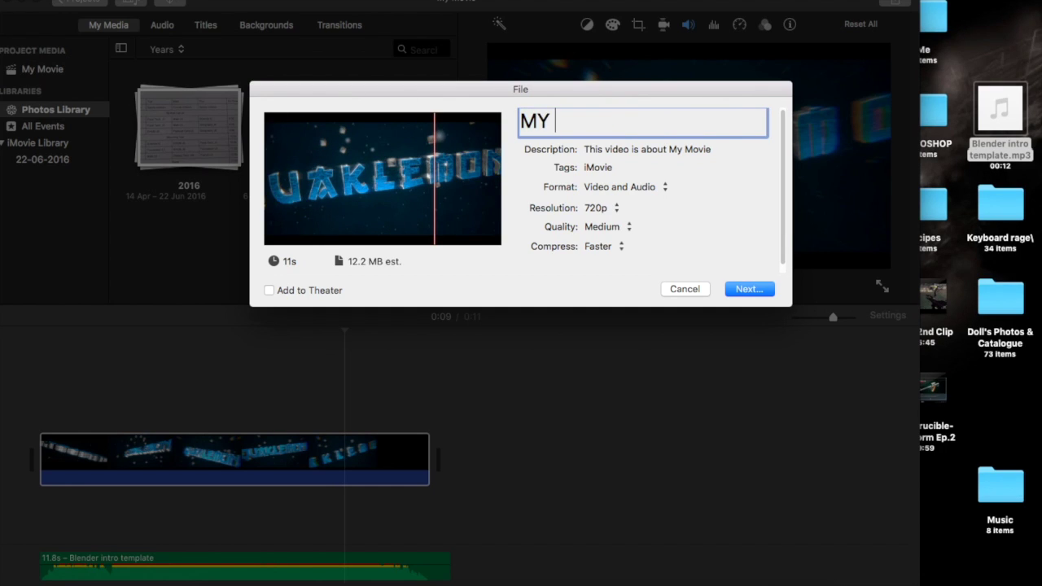
type("in")
key("BackSpace")
key("BackSpace")
key("BackSpace")
key("BackSpace")
type("y Intro 2")
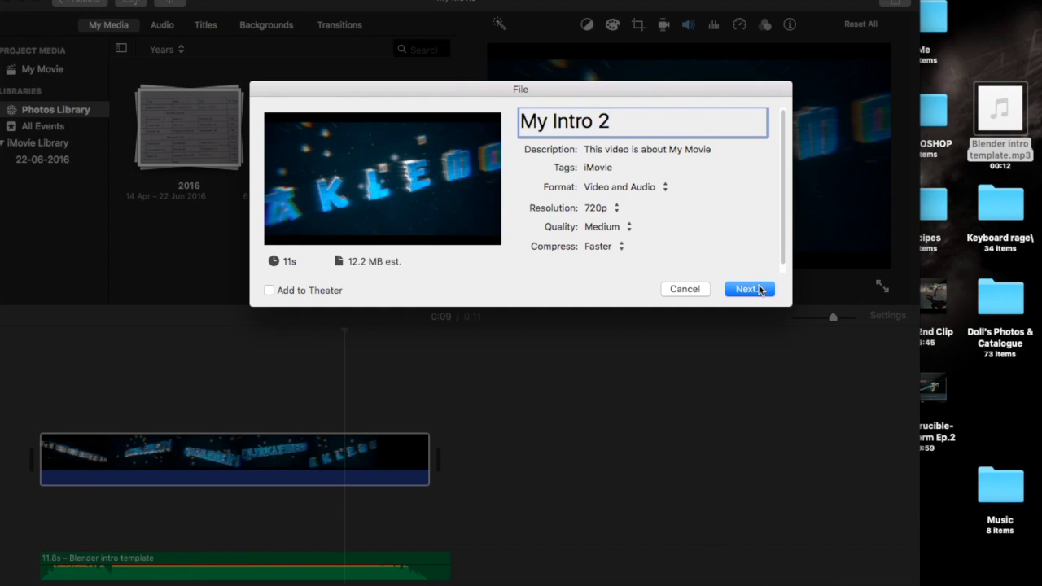
Proceed to the save location options for the export, keep Desktop as the destination, and cancel the export.
left_click(750, 289)
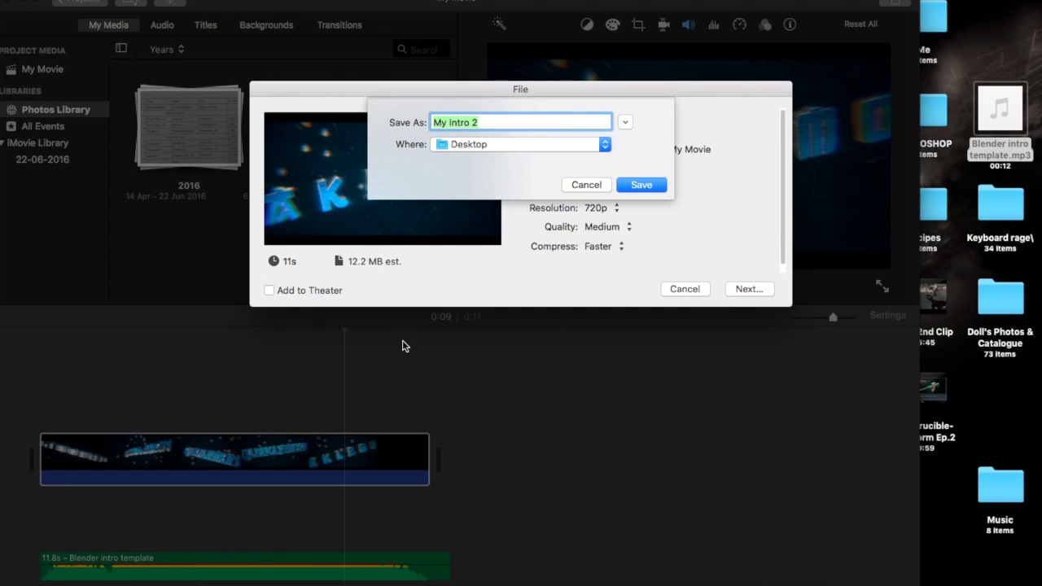
left_click(565, 144)
left_click(407, 179)
left_click(584, 185)
left_click(677, 292)
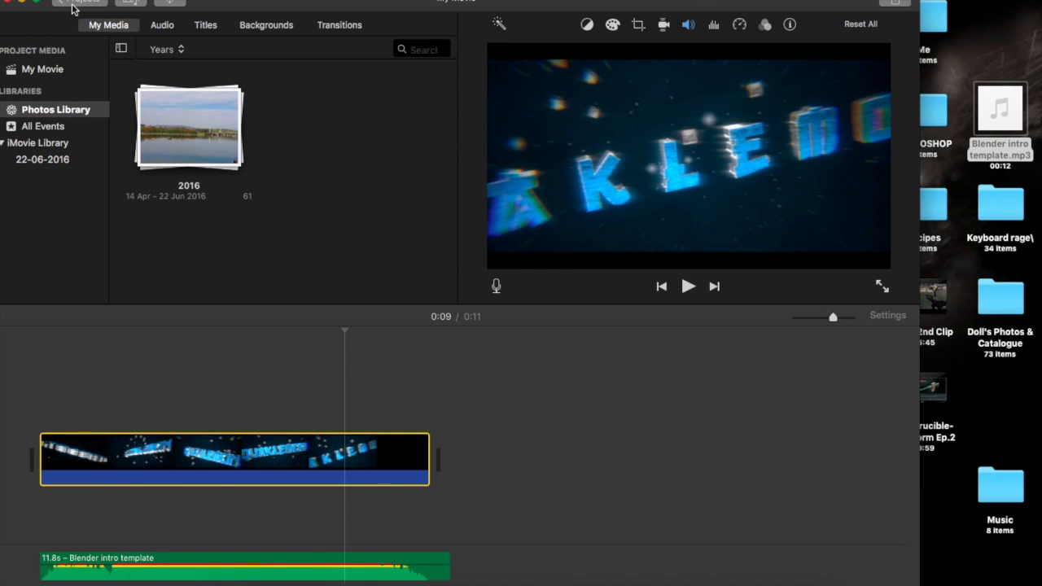
Delete the intro clip and its background audio from the timeline, and close the iMovie window.
right_click(275, 475)
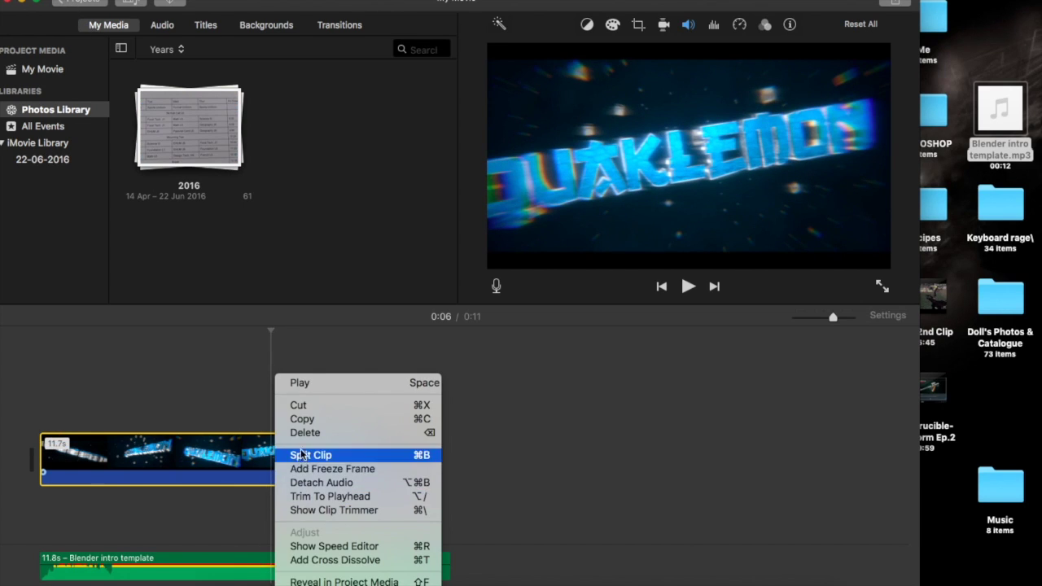
left_click(304, 432)
right_click(229, 566)
left_click(186, 568)
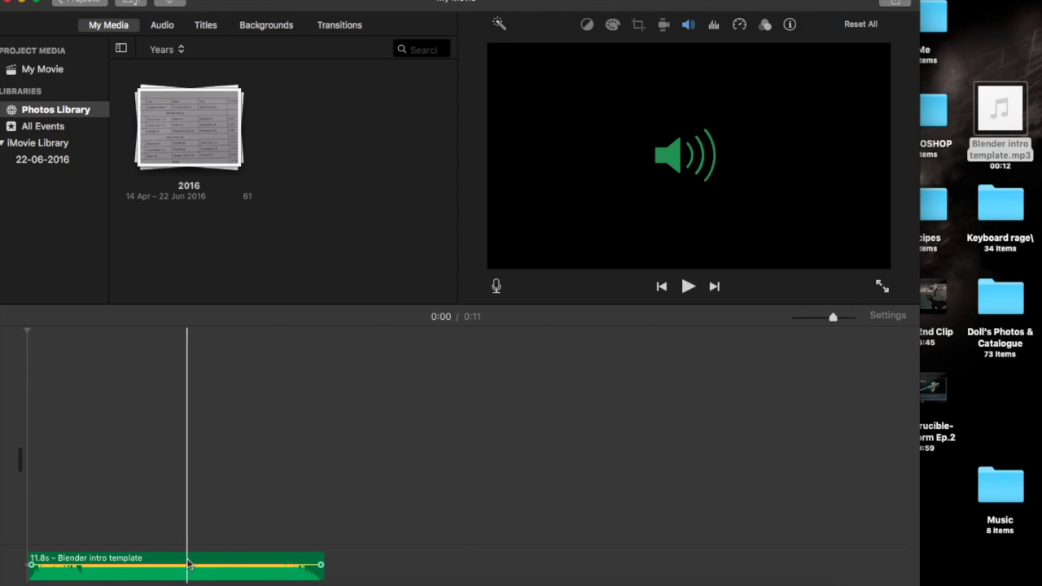
right_click(193, 560)
left_click(237, 432)
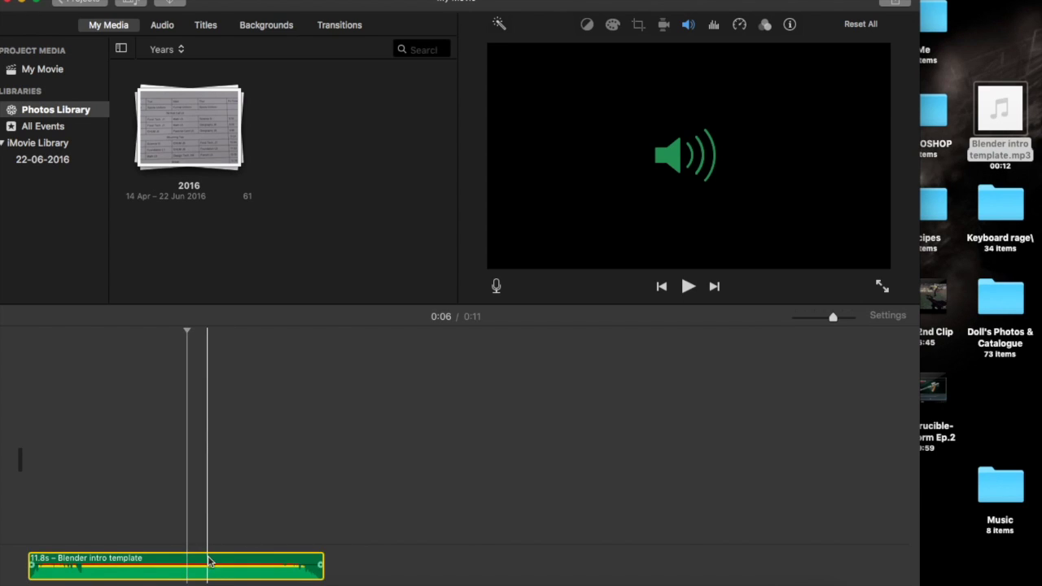
right_click(209, 561)
left_click(242, 433)
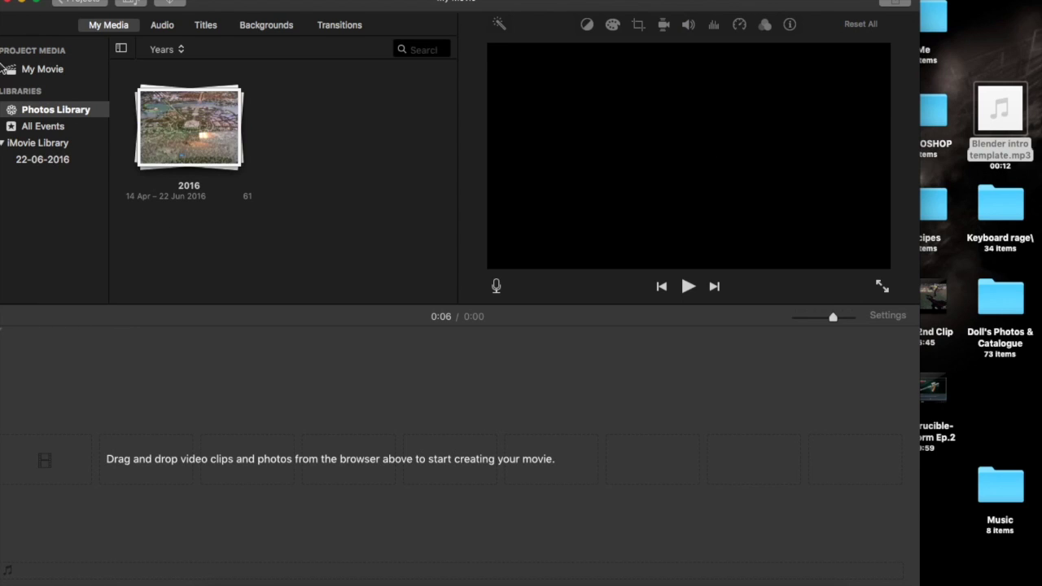
left_click(8, 2)
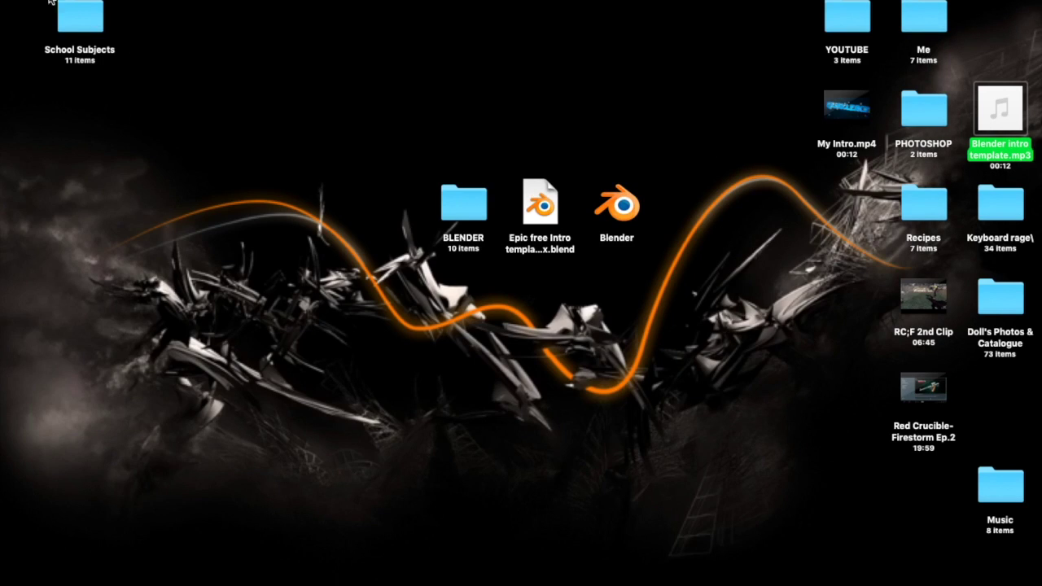
left_click(706, 207)
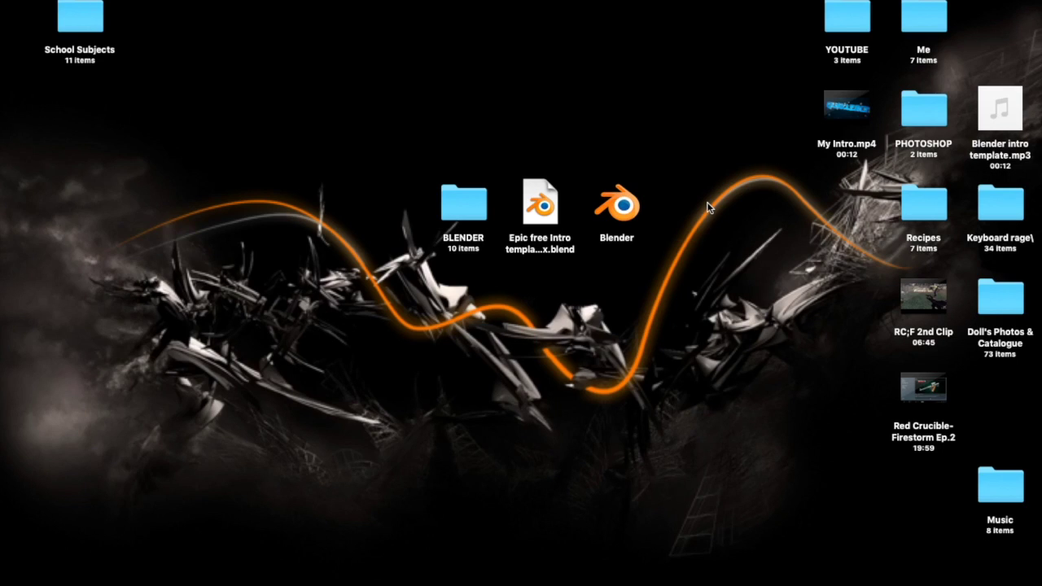